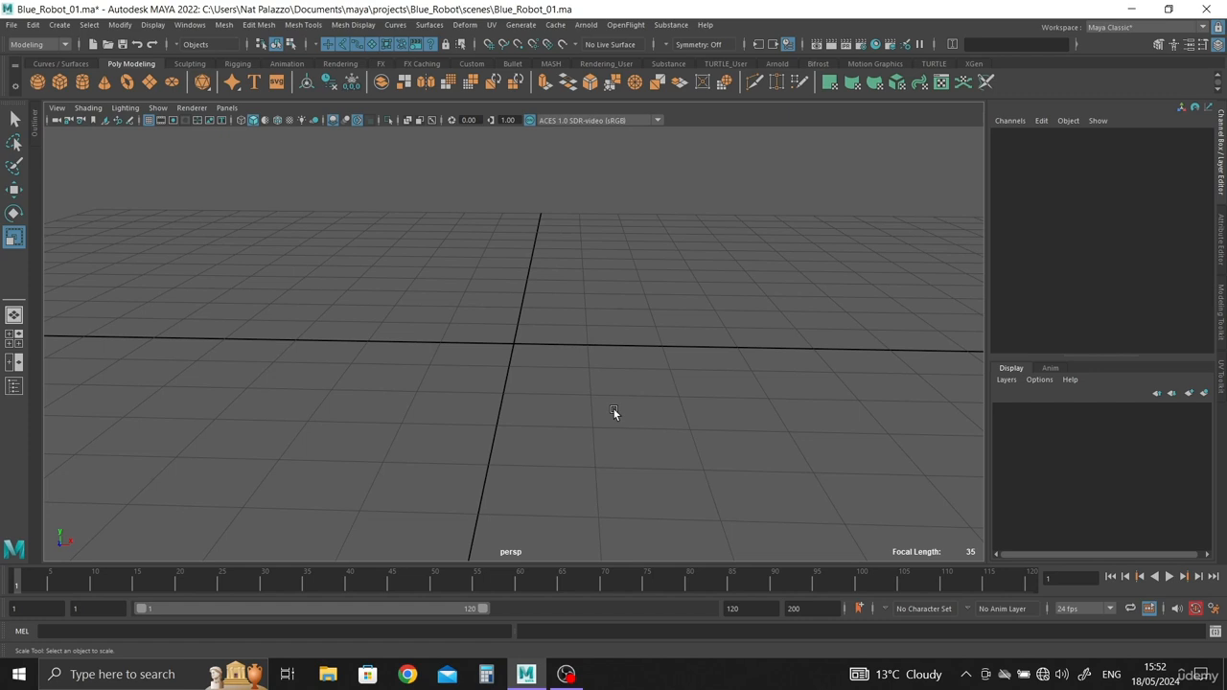
Step: Switch from the single perspective view to the four-view layout
key("space")
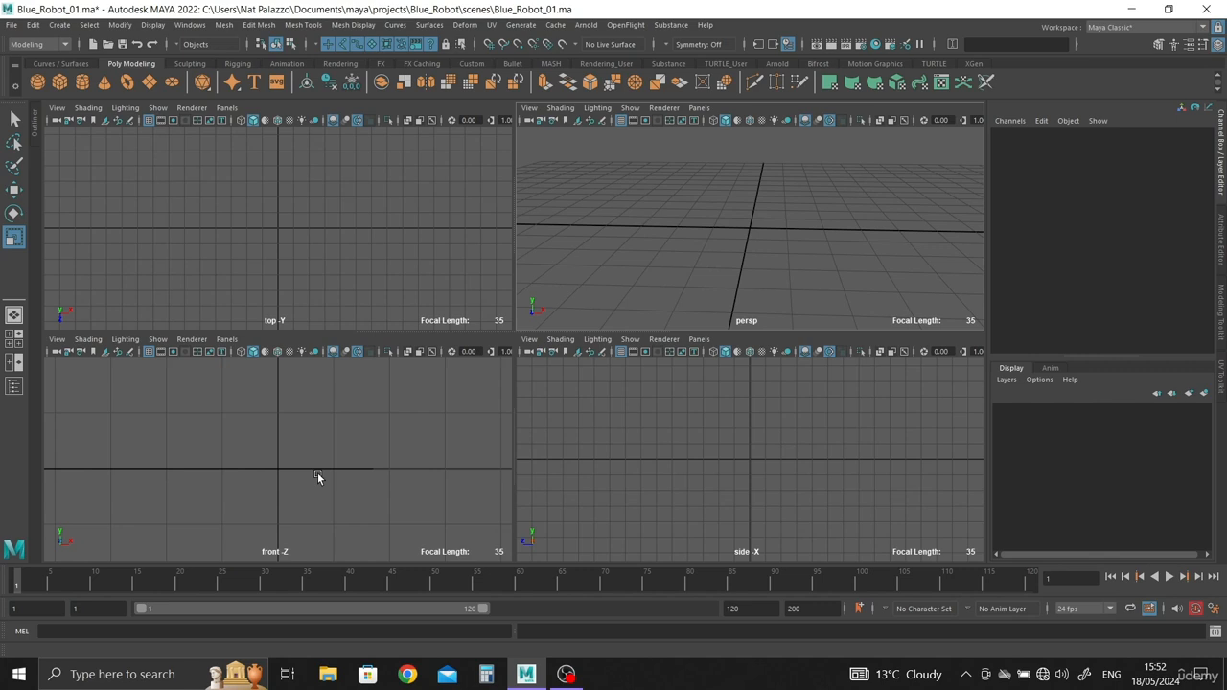
left_click(55, 340)
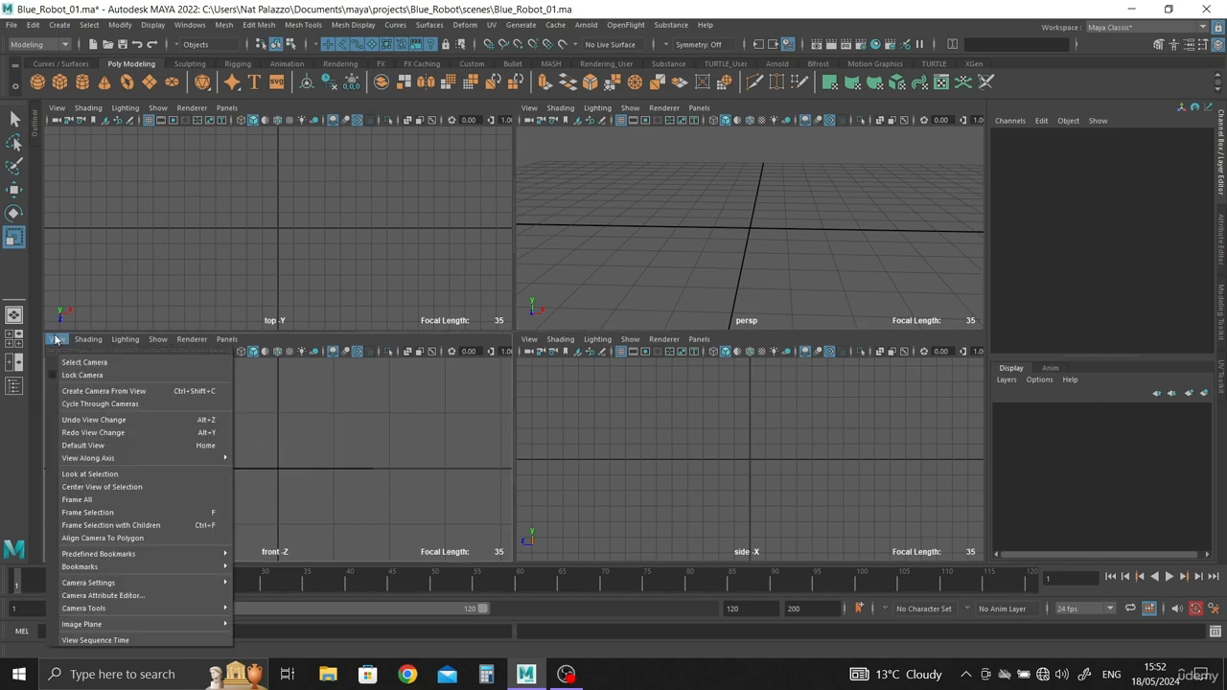
mouse_move(112, 624)
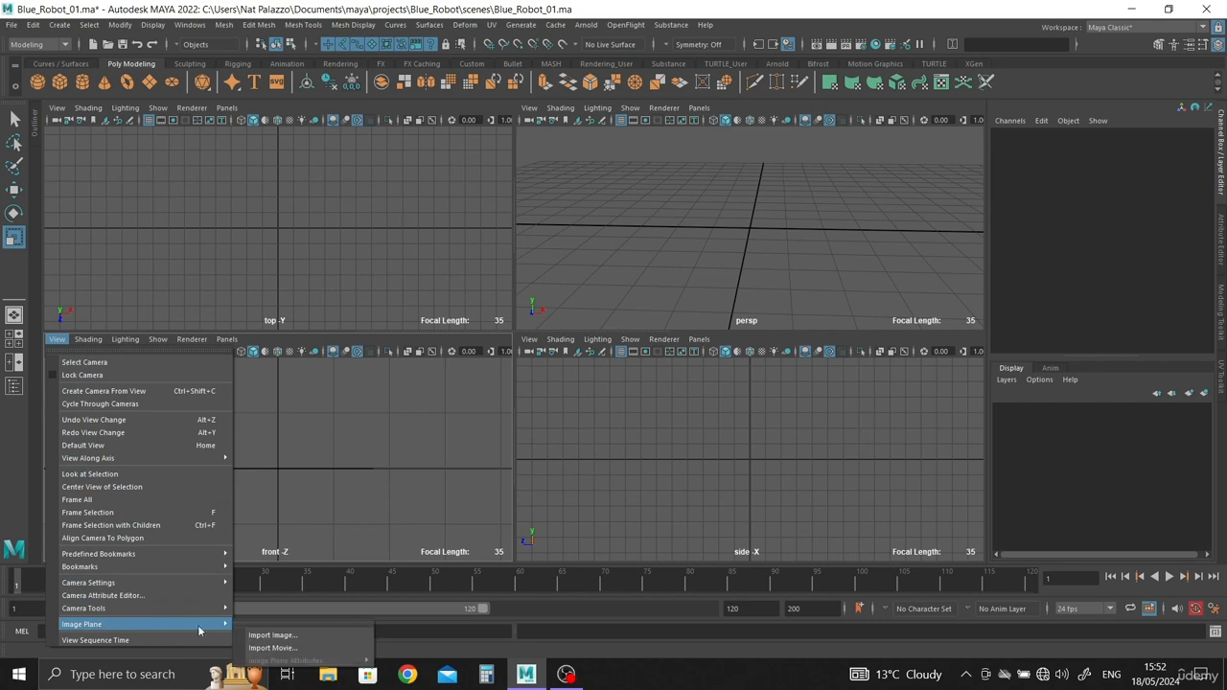
left_click(270, 637)
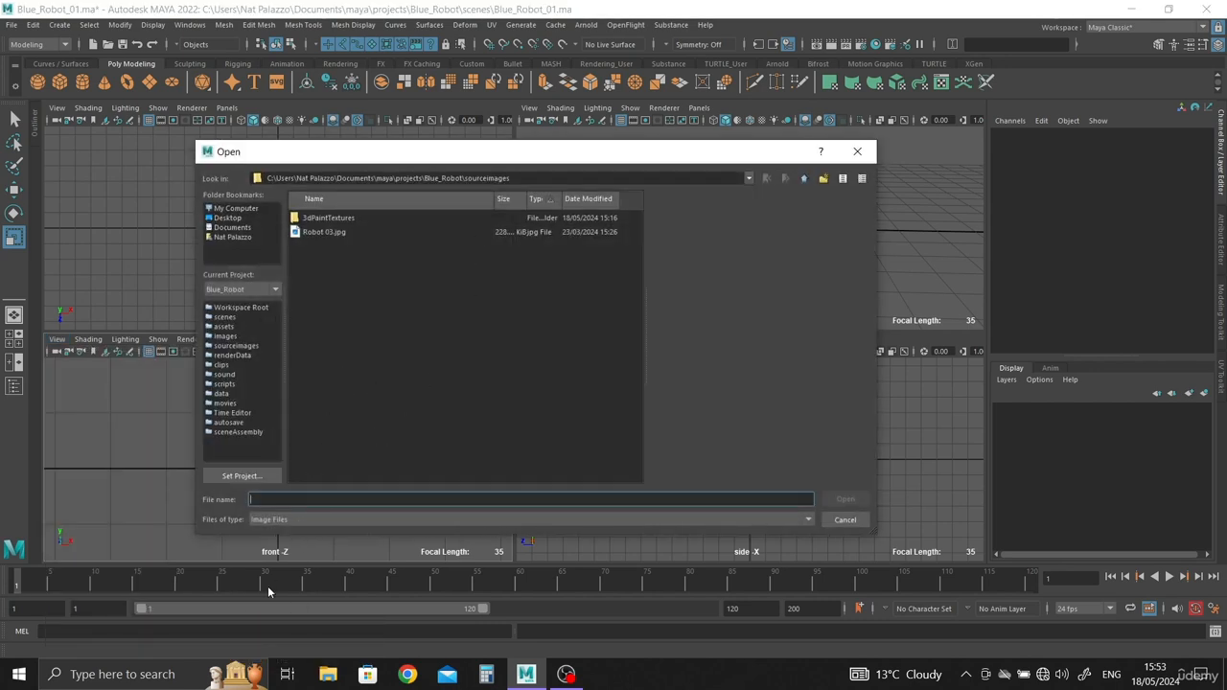
left_click(858, 152)
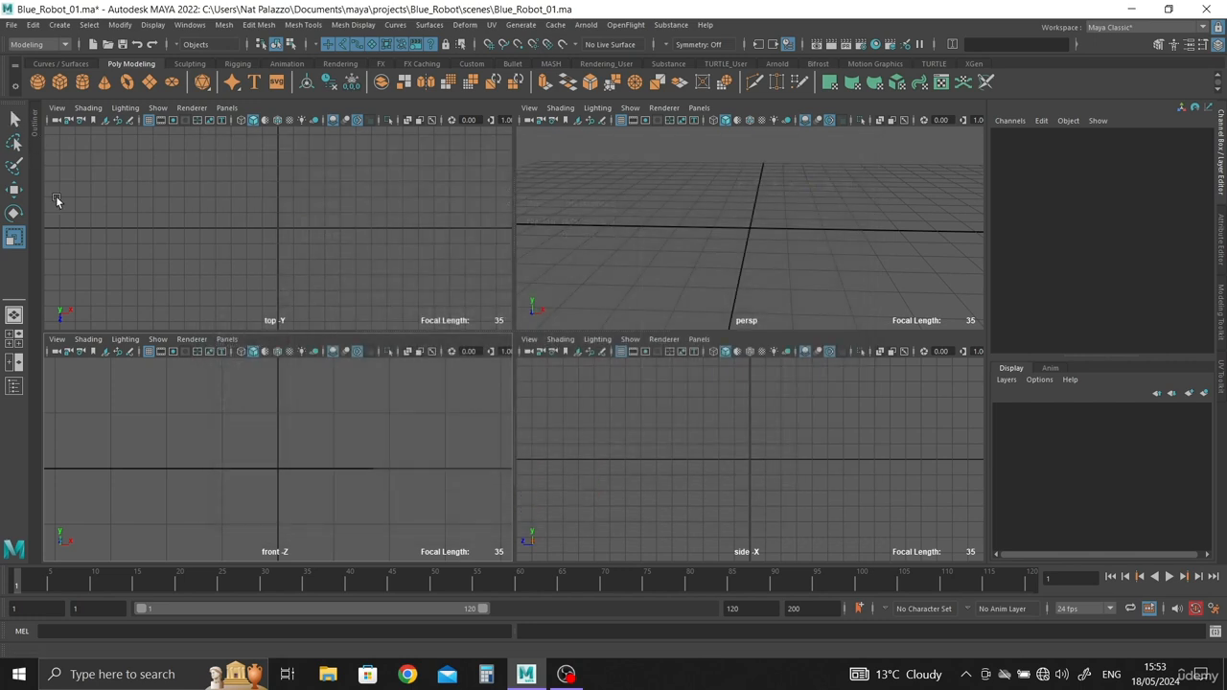
Step: Import Robot 03.jpg from the project's sourceimages folder as an image plane in the front view
left_click(58, 339)
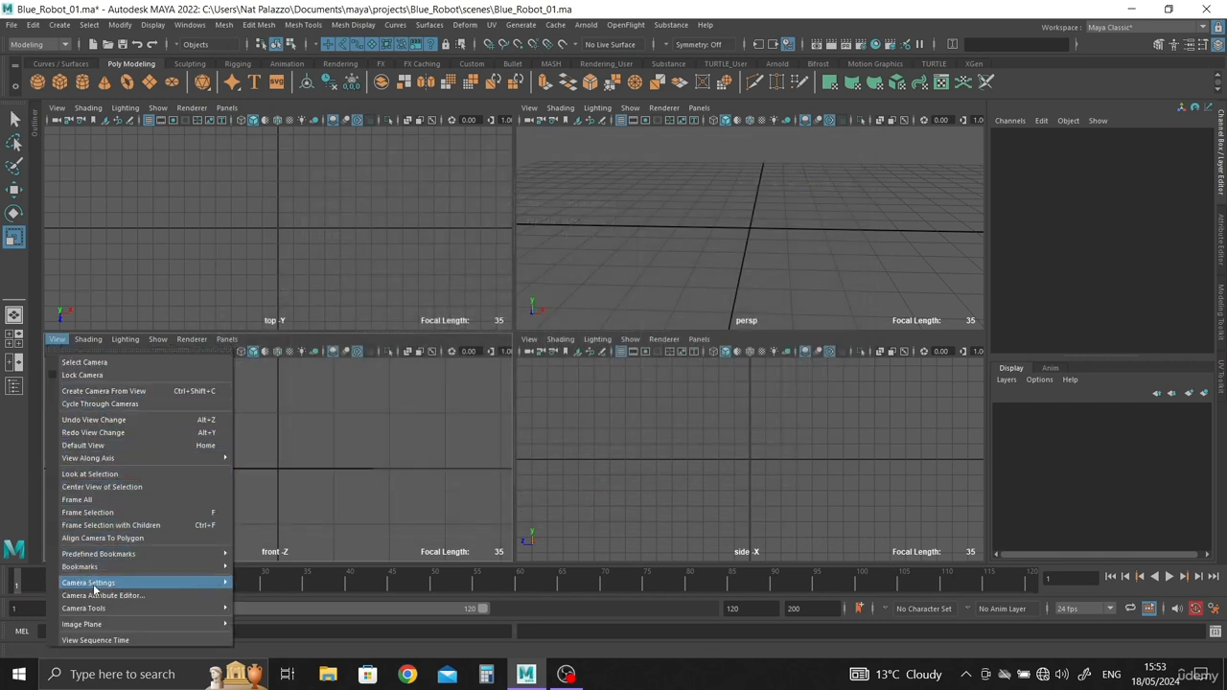
mouse_move(117, 627)
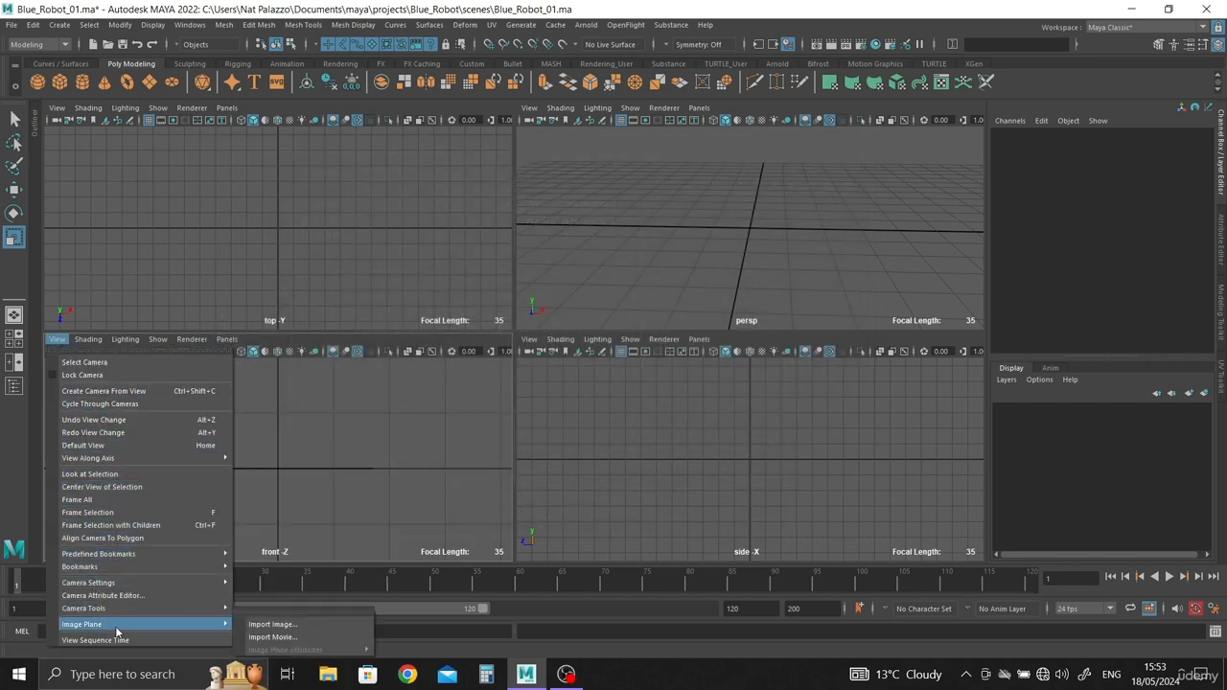
left_click(272, 626)
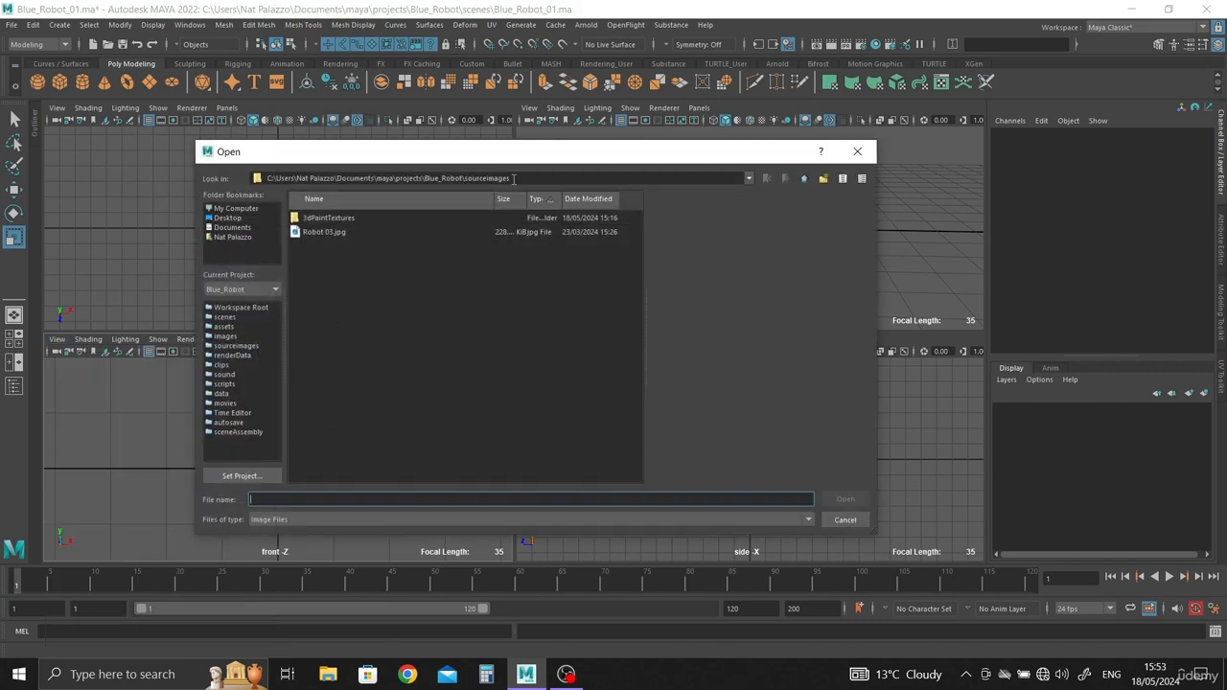
left_click(330, 232)
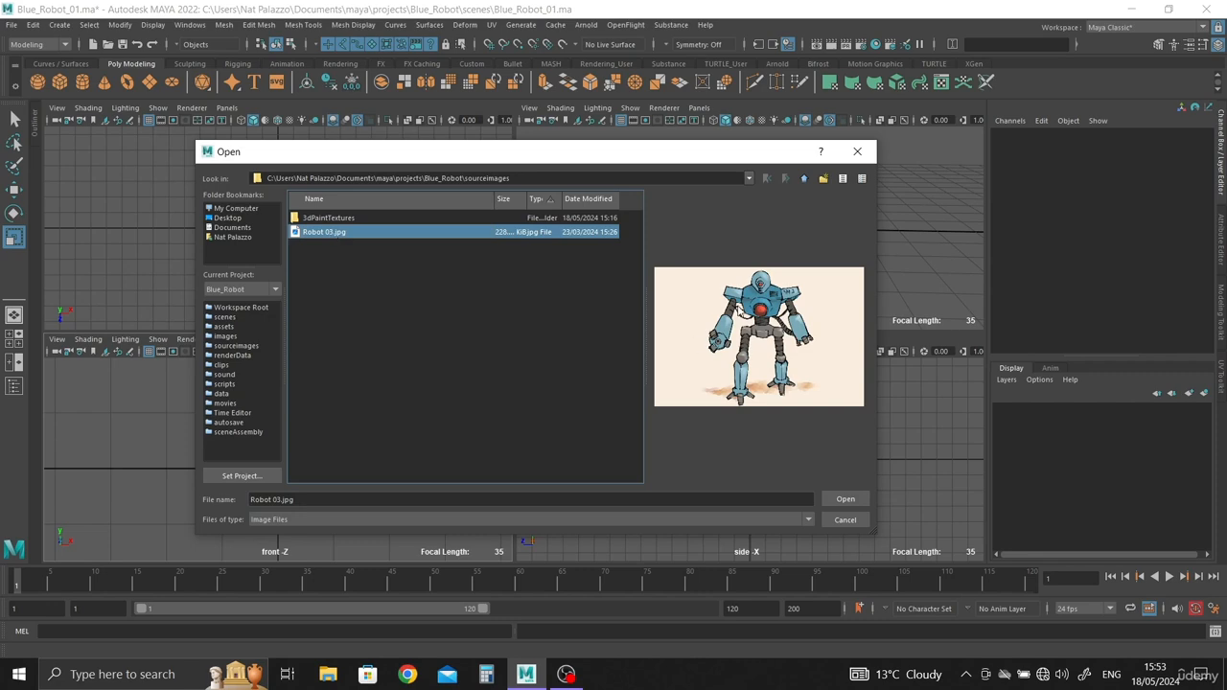
left_click(844, 499)
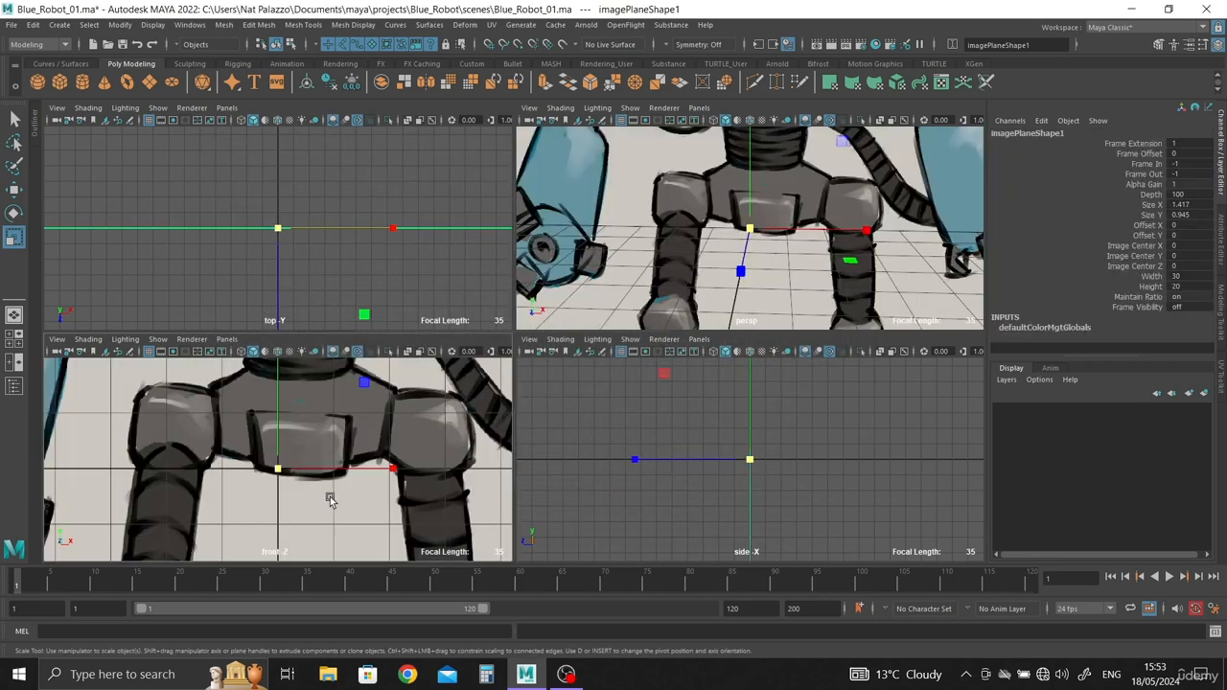
Step: Inspect the whole robot image plane in the front view and from an angle in the perspective view
scroll(151, 414, "down", 5)
scroll(150, 414, "down", 6)
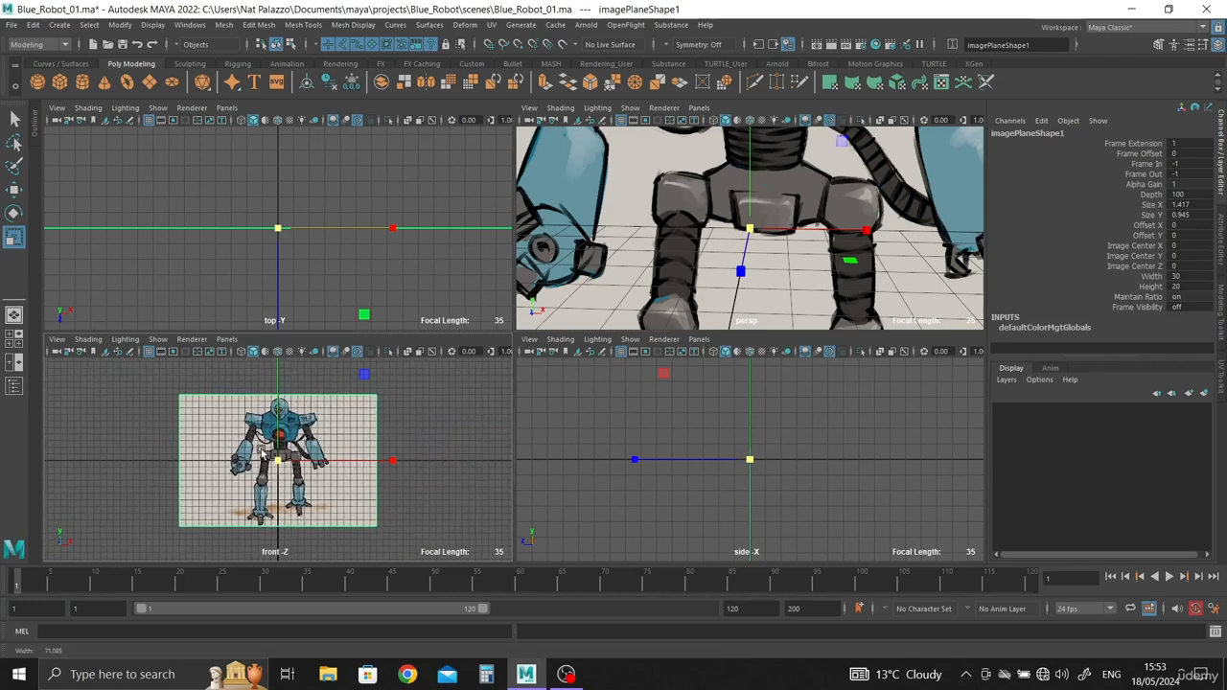
key("space")
scroll(383, 292, "down", 8)
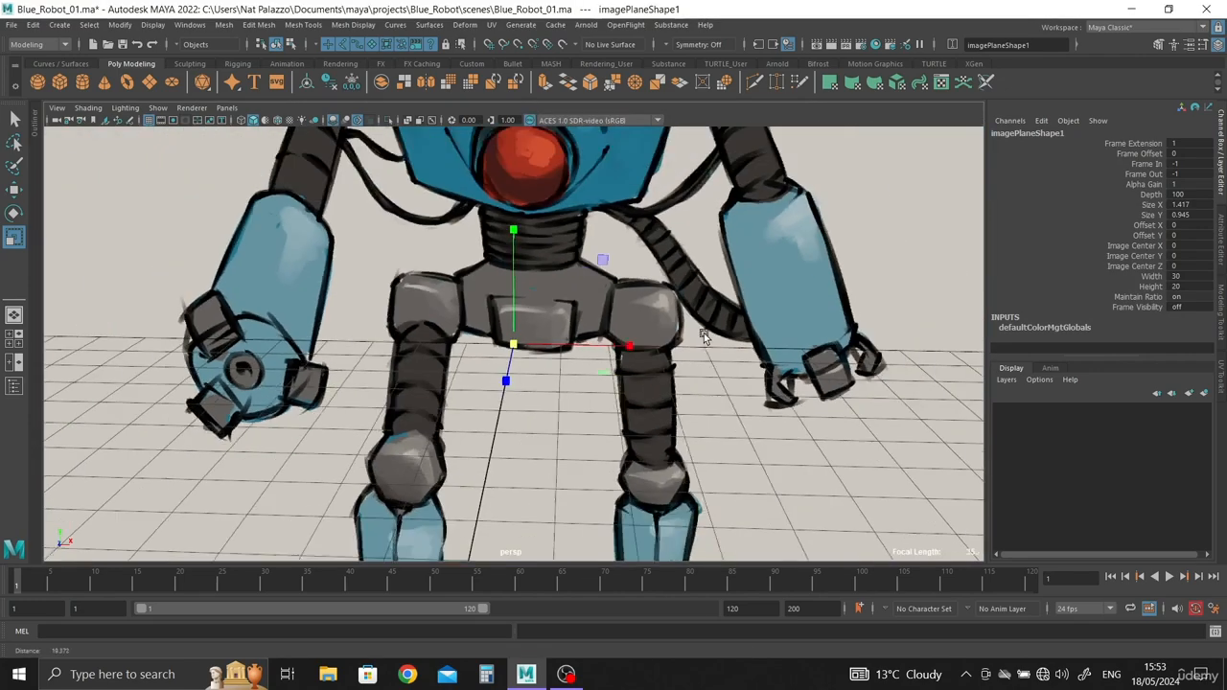
left_click_drag(604, 346, 580, 364, "alt")
scroll(581, 364, "up", 2)
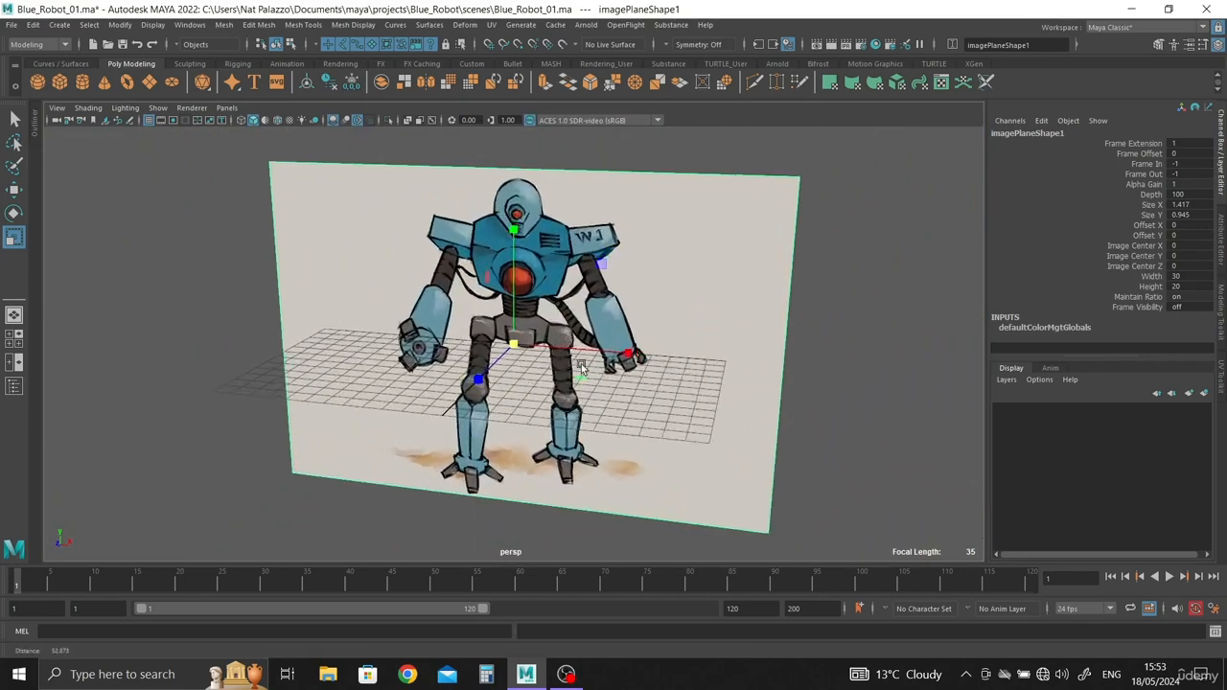
left_click_drag(617, 407, 591, 309, "alt")
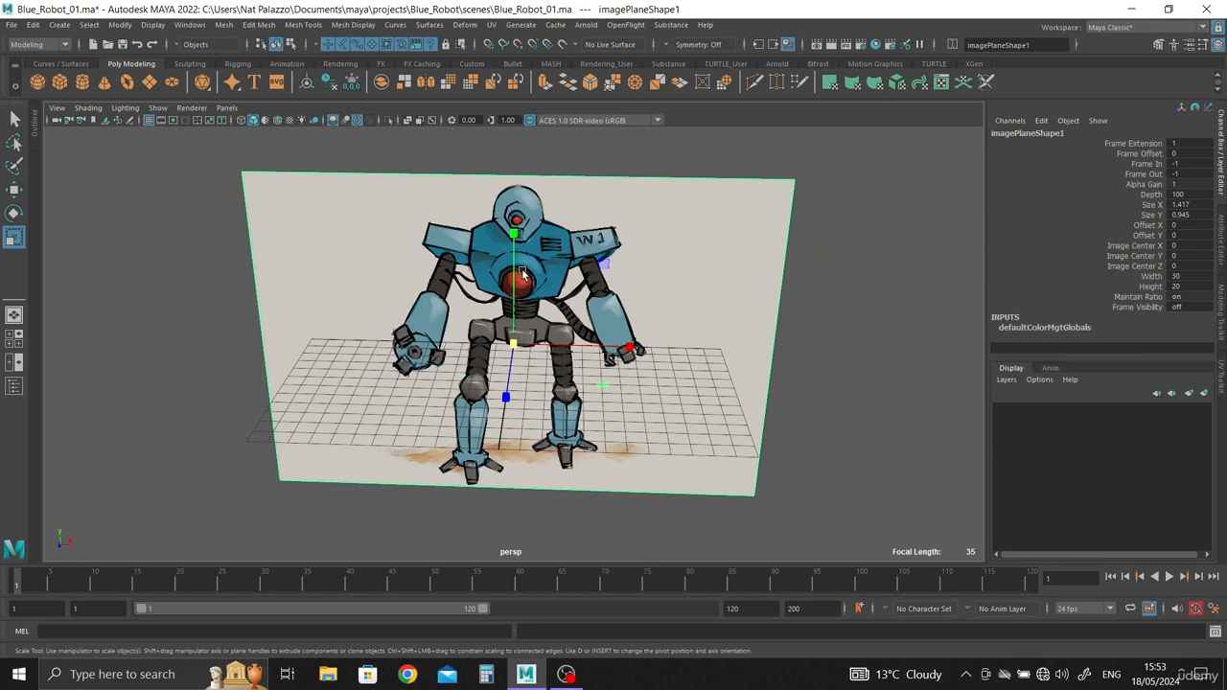
Step: Create a polygon cube at the grid origin and check how it sits against the image plane
left_click(65, 86)
scroll(642, 391, "up", 5)
left_click_drag(776, 408, 681, 455, "alt")
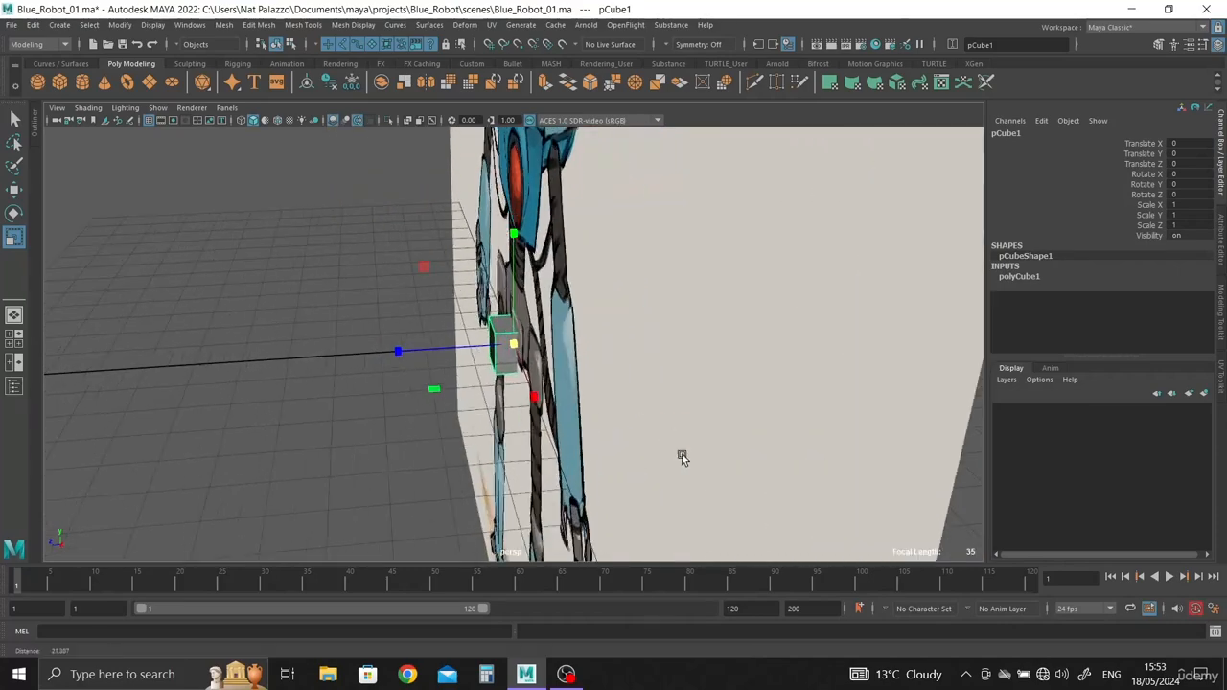
scroll(681, 455, "up", 2)
left_click_drag(469, 364, 426, 361, "alt")
scroll(516, 378, "down", 6)
left_click_drag(194, 253, 652, 320, "alt")
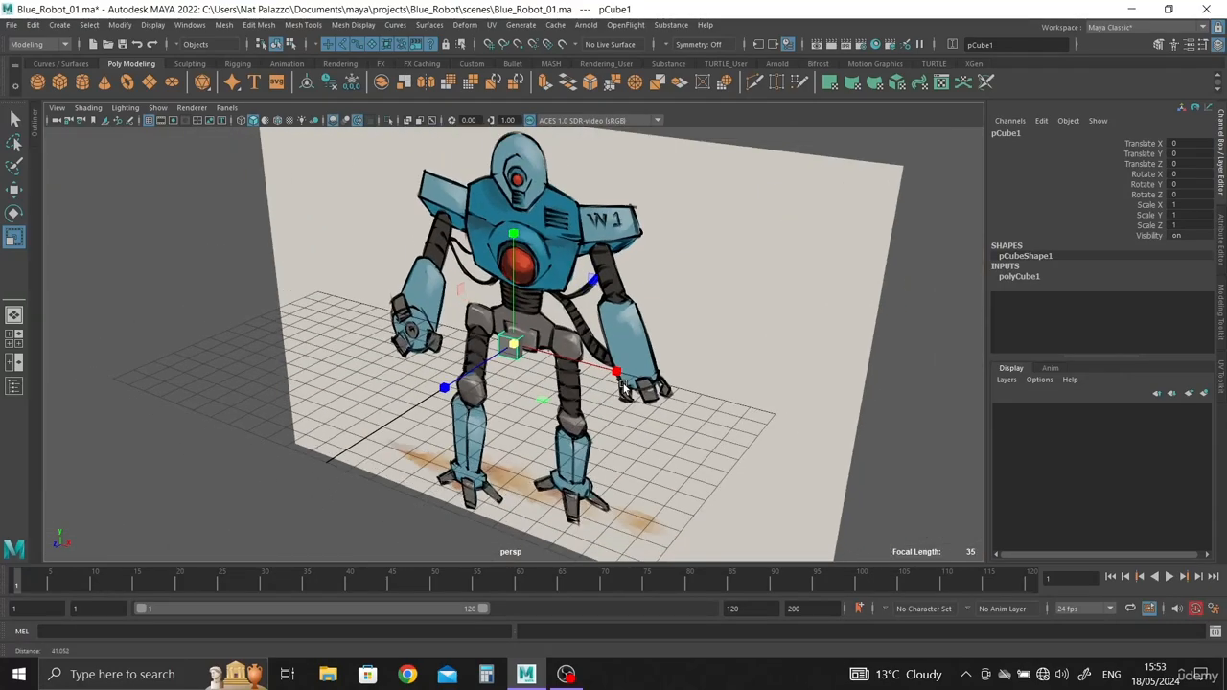
scroll(656, 320, "down", 1)
Step: Move the robot image plane back behind the grid to about -38.5 in Translate Z
left_click(653, 303)
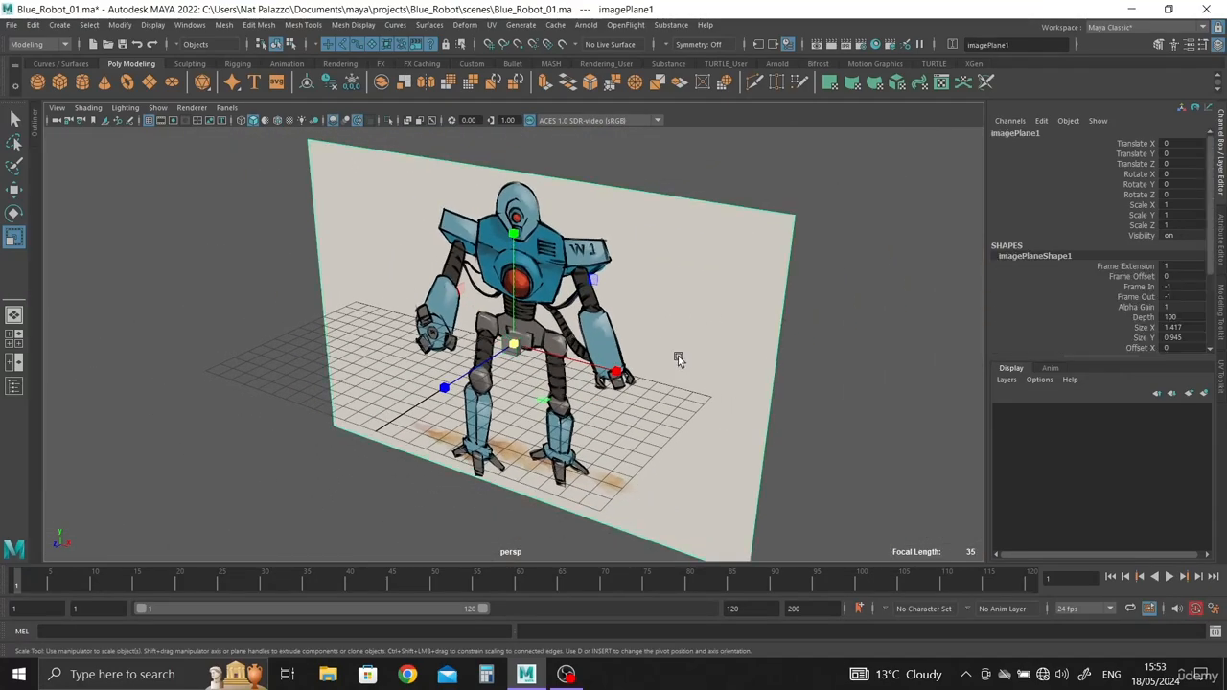
key("w")
left_click_drag(684, 386, 442, 239, "alt")
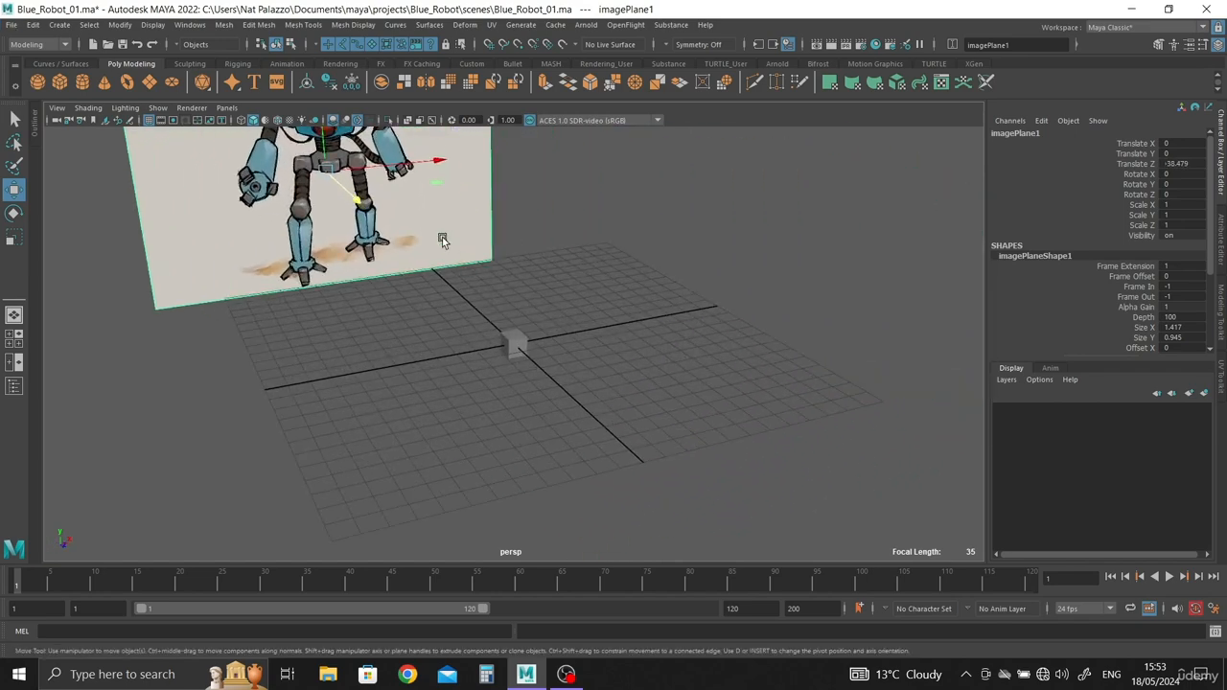
key("space")
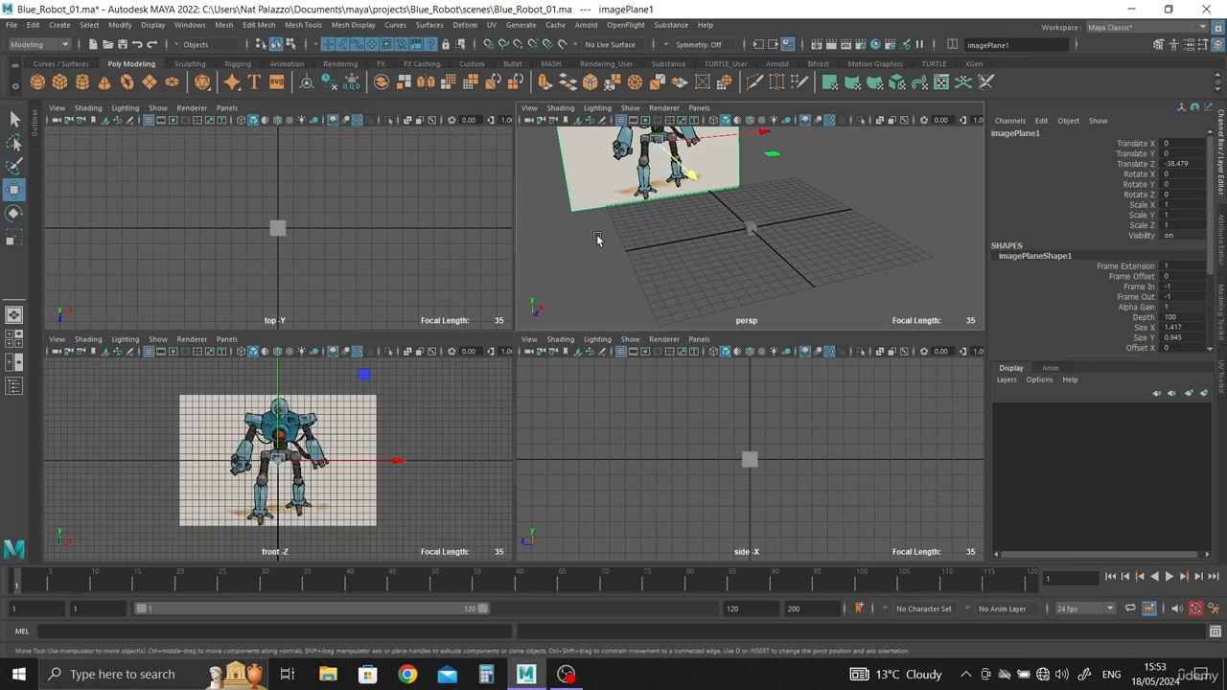
key("space")
right_click_drag(596, 269, 486, 278, "alt")
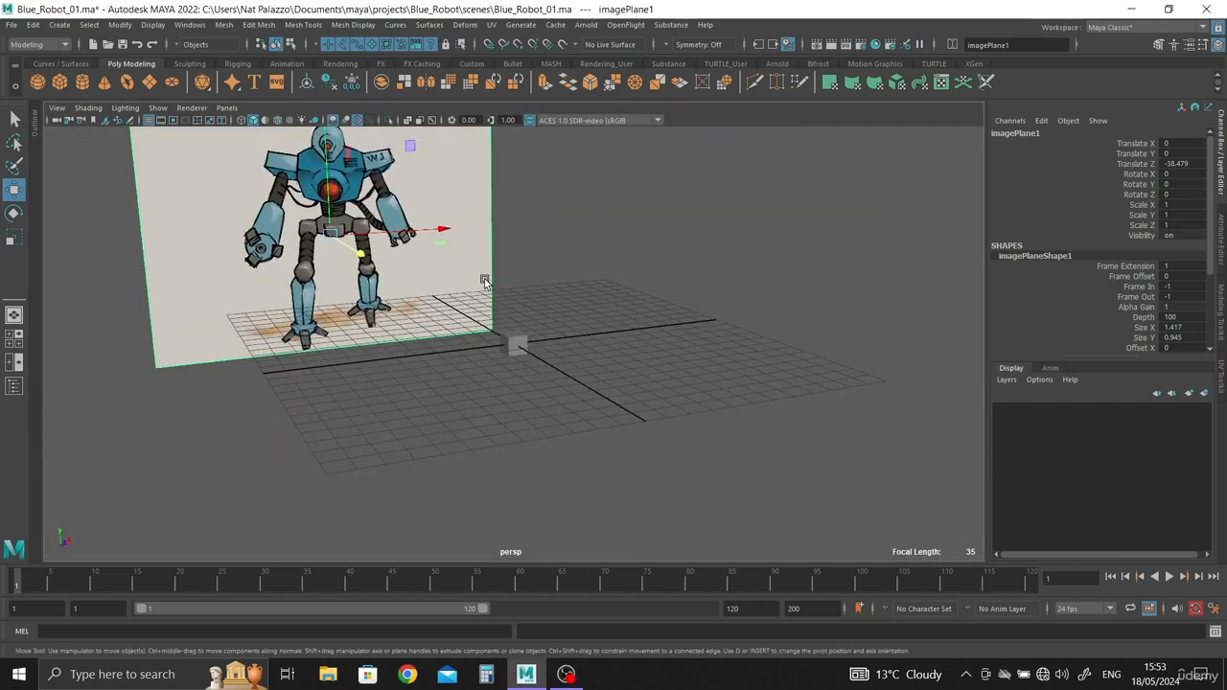
Step: Hide image planes in the perspective view
left_click(156, 109)
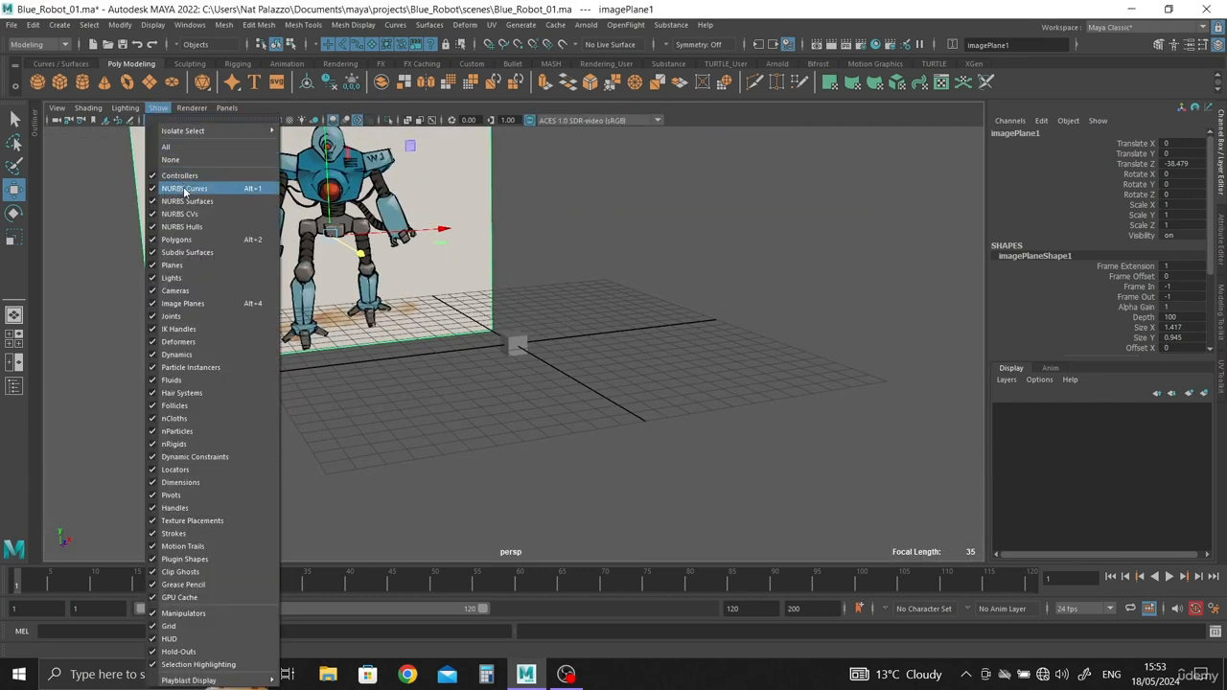
left_click(182, 303)
left_click_drag(431, 350, 466, 339, "alt")
Step: In the front view, raise the robot image plane to about 8.46 in Translate Y so the feet meet the ground line
key("space")
key("space")
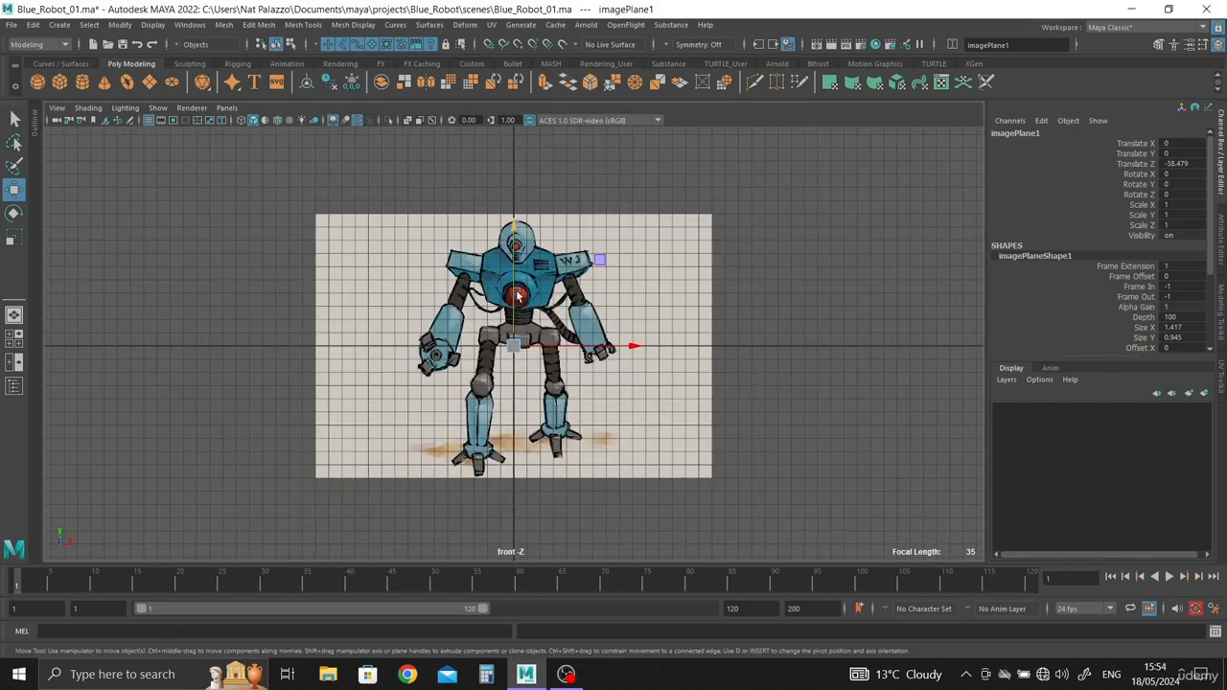
scroll(516, 280, "up", 2)
left_click_drag(504, 247, 502, 269, "alt")
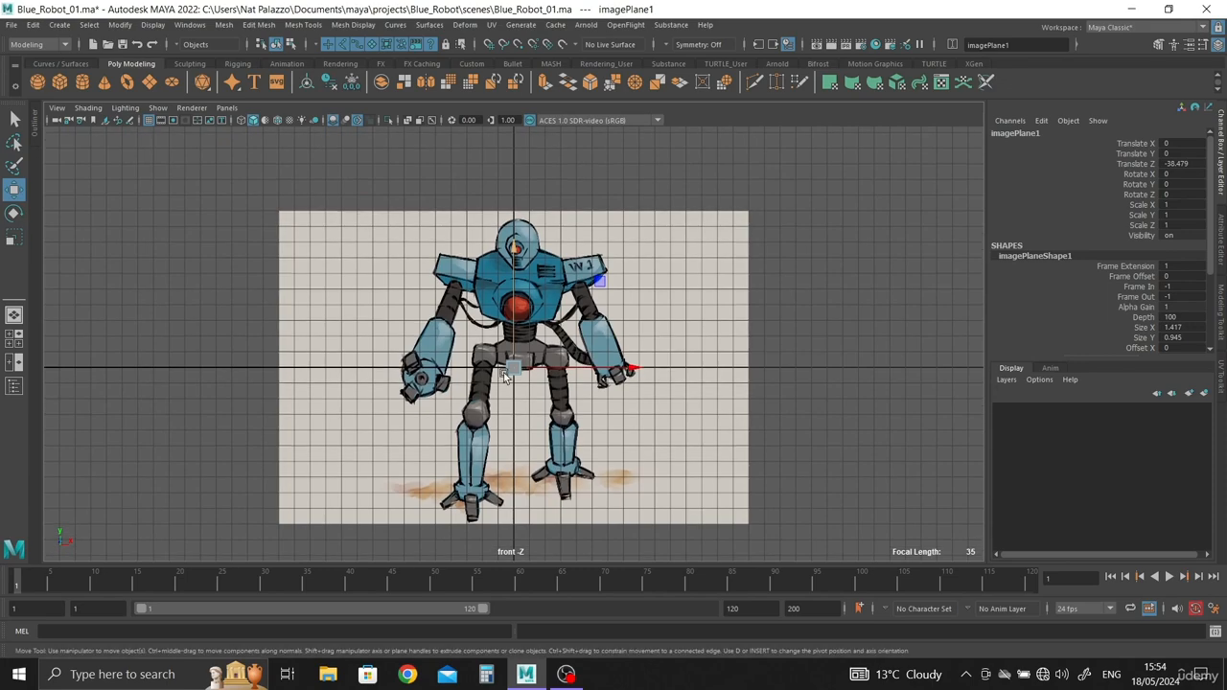
scroll(506, 374, "up", 2)
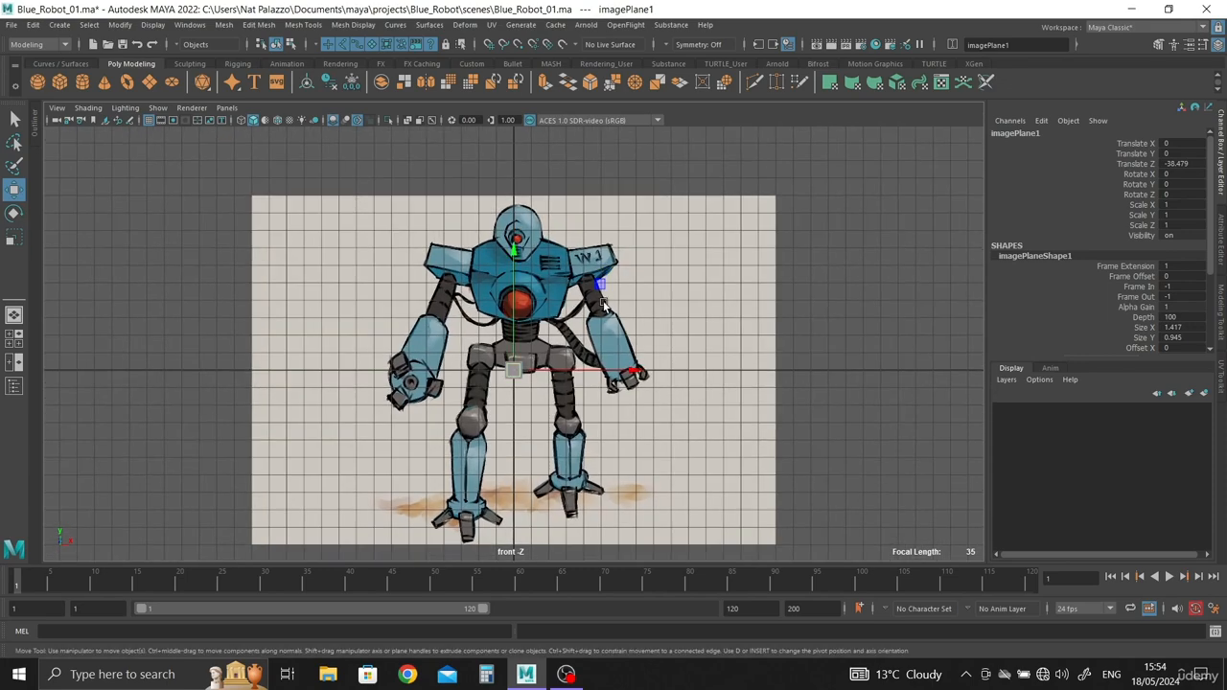
scroll(165, 319, "down", 5)
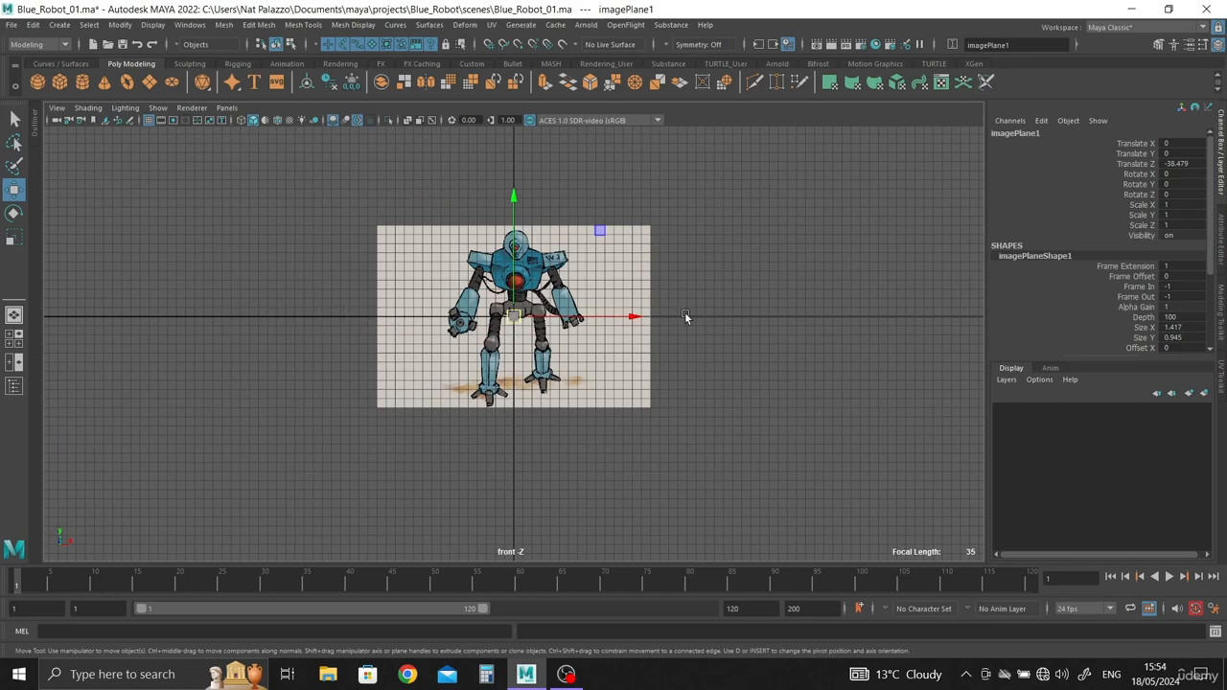
scroll(526, 337, "up", 3)
middle_click_drag(534, 382, 535, 471, "alt")
scroll(514, 319, "up", 2)
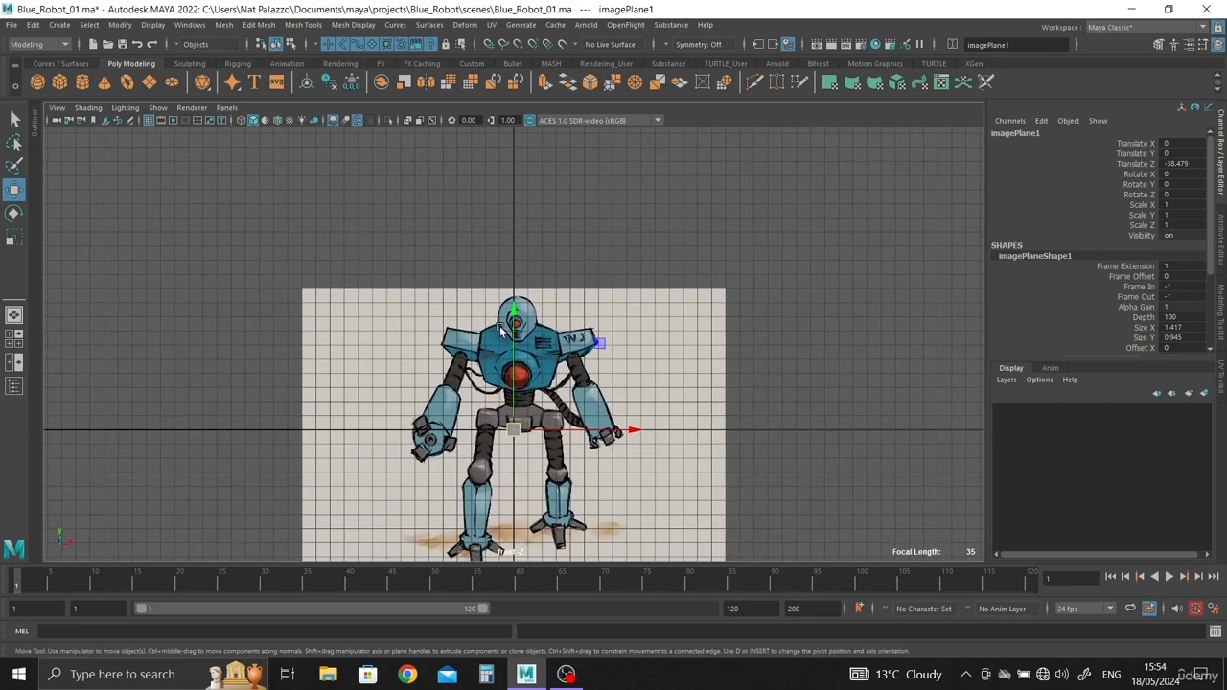
left_click_drag(514, 319, 535, 196)
Step: Examine how the robot's feet line up with the cube and the horizontal grid axis in the front view
scroll(579, 428, "up", 1)
scroll(579, 428, "up", 2)
middle_click_drag(578, 428, 577, 236, "alt+shift")
scroll(653, 549, "up", 8)
middle_click_drag(488, 334, 484, 489, "alt+shift")
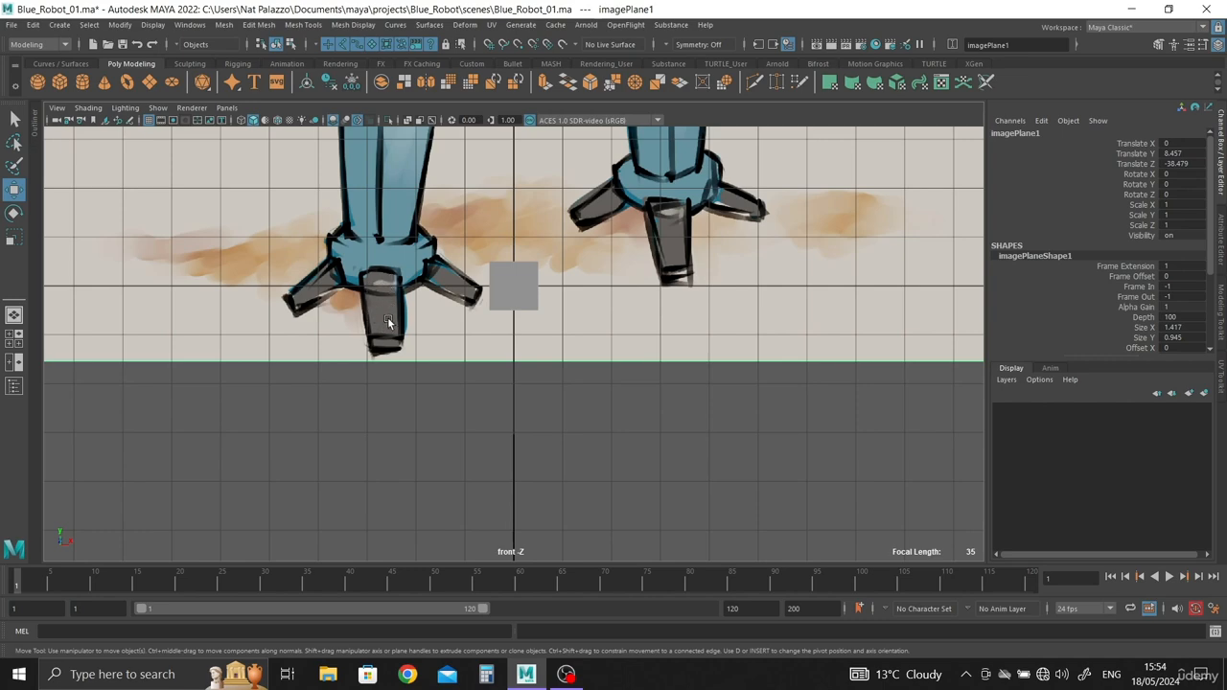
scroll(278, 191, "down", 5)
scroll(572, 421, "up", 4)
scroll(426, 322, "up", 2)
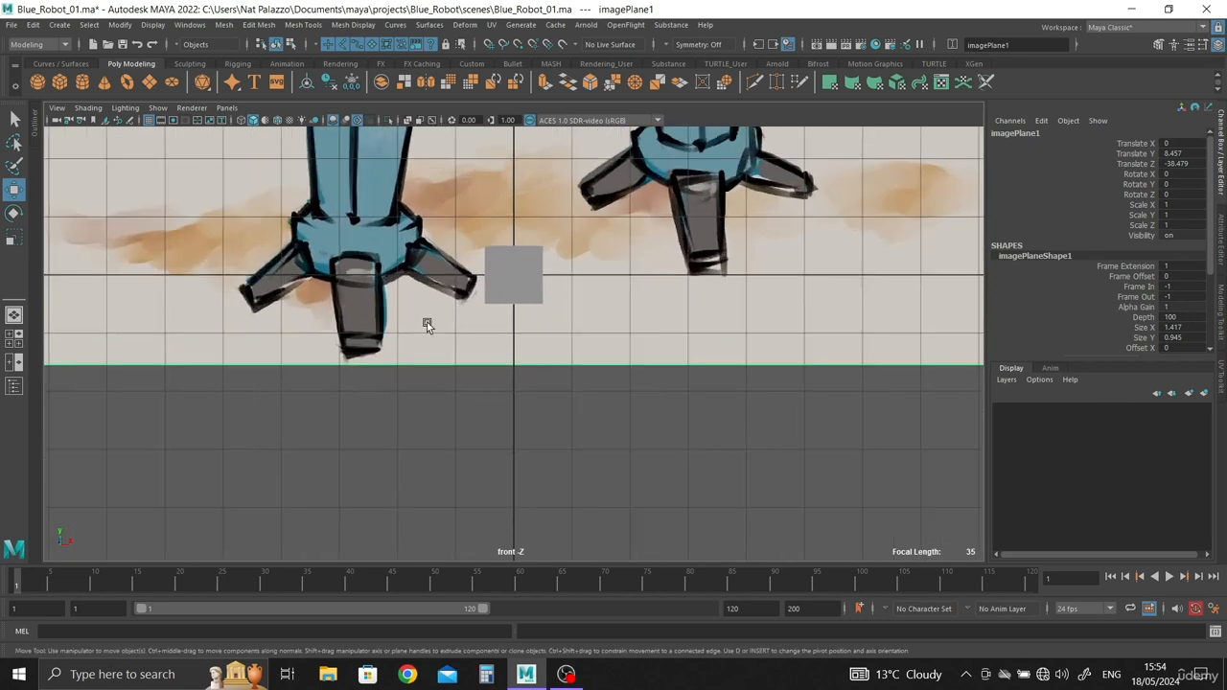
scroll(409, 347, "up", 1)
middle_click_drag(409, 347, 509, 347, "alt")
right_click_drag(444, 307, 471, 348, "alt")
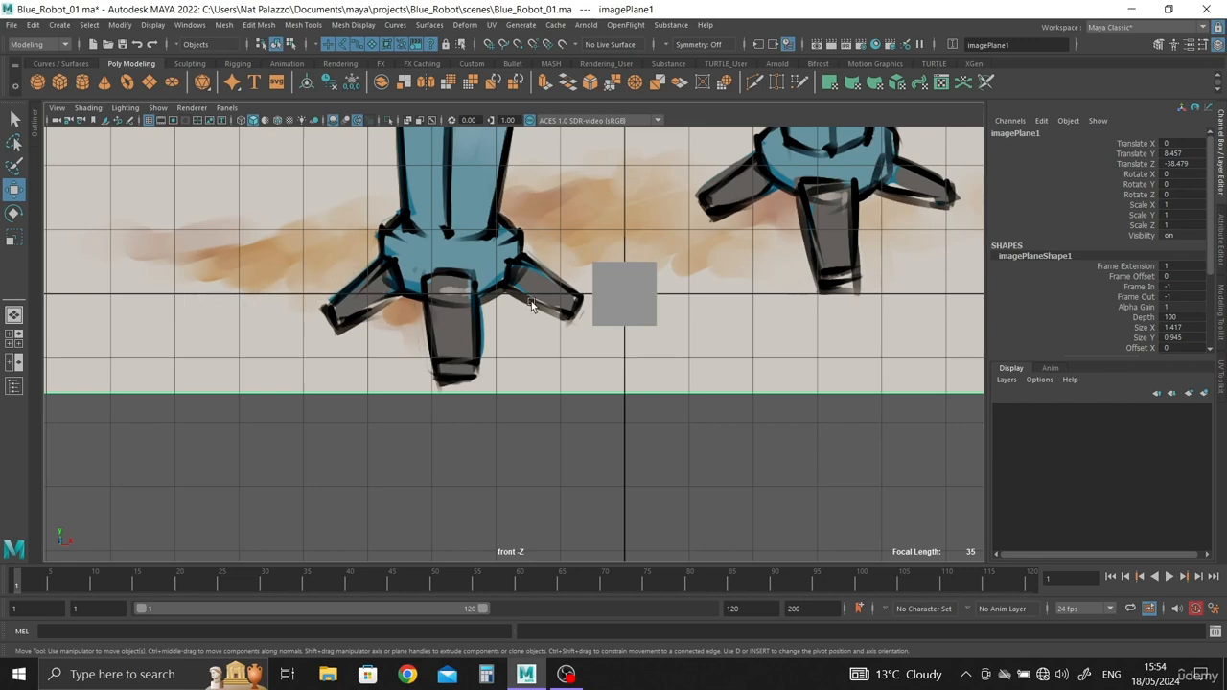
scroll(533, 304, "down", 6)
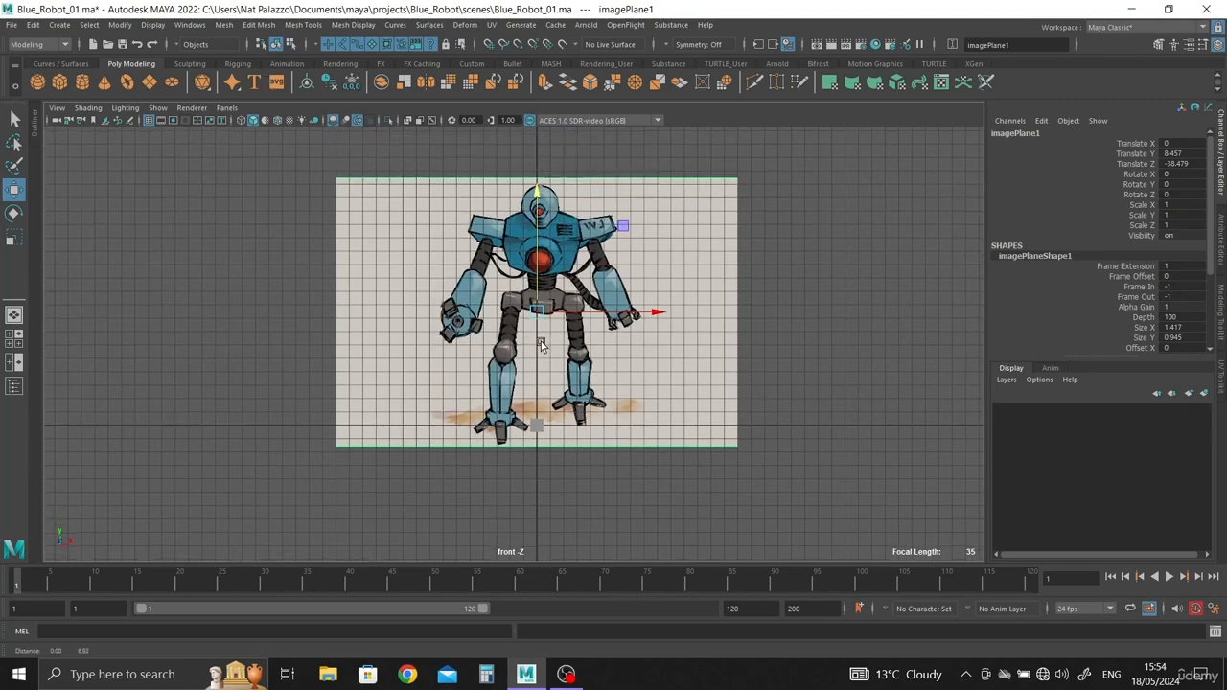
Step: Try to scale the robot image plane uniformly, and undo the change
key("r")
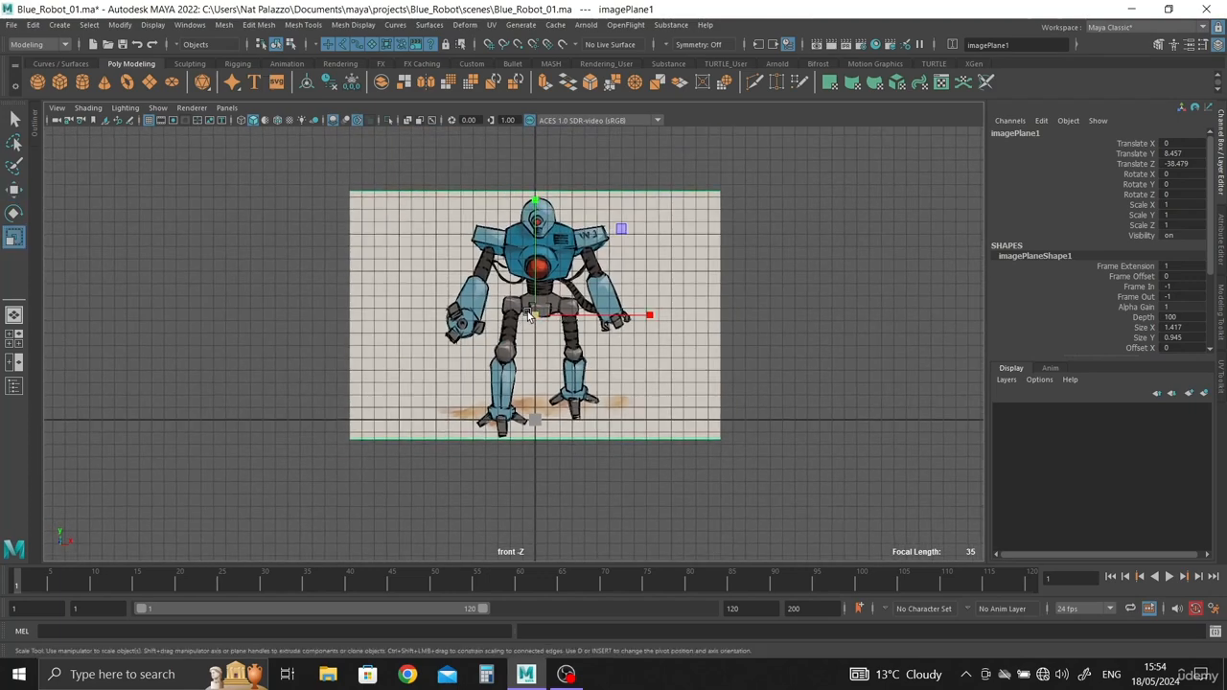
left_click_drag(534, 315, 633, 351)
key("ctrl+z")
Step: Examine the reference drawing from feet to head against the front view's grid and centre line
right_click_drag(562, 349, 601, 350, "alt")
middle_click_drag(601, 351, 600, 416, "alt")
middle_click_drag(485, 348, 537, 352, "alt")
right_click_drag(537, 351, 567, 347, "alt")
middle_click_drag(567, 347, 566, 144, "alt")
right_click_drag(566, 145, 524, 375, "alt")
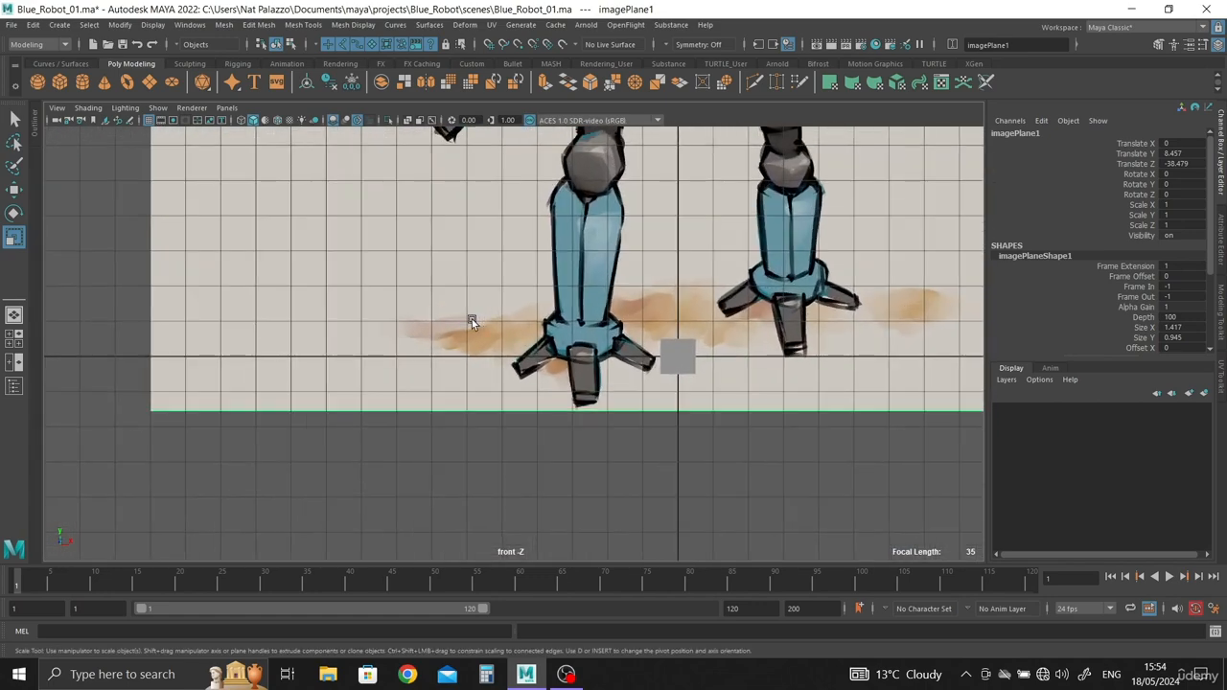
middle_click_drag(480, 320, 480, 426, "alt")
right_click_drag(480, 427, 438, 356, "alt")
middle_click_drag(438, 355, 443, 429, "alt")
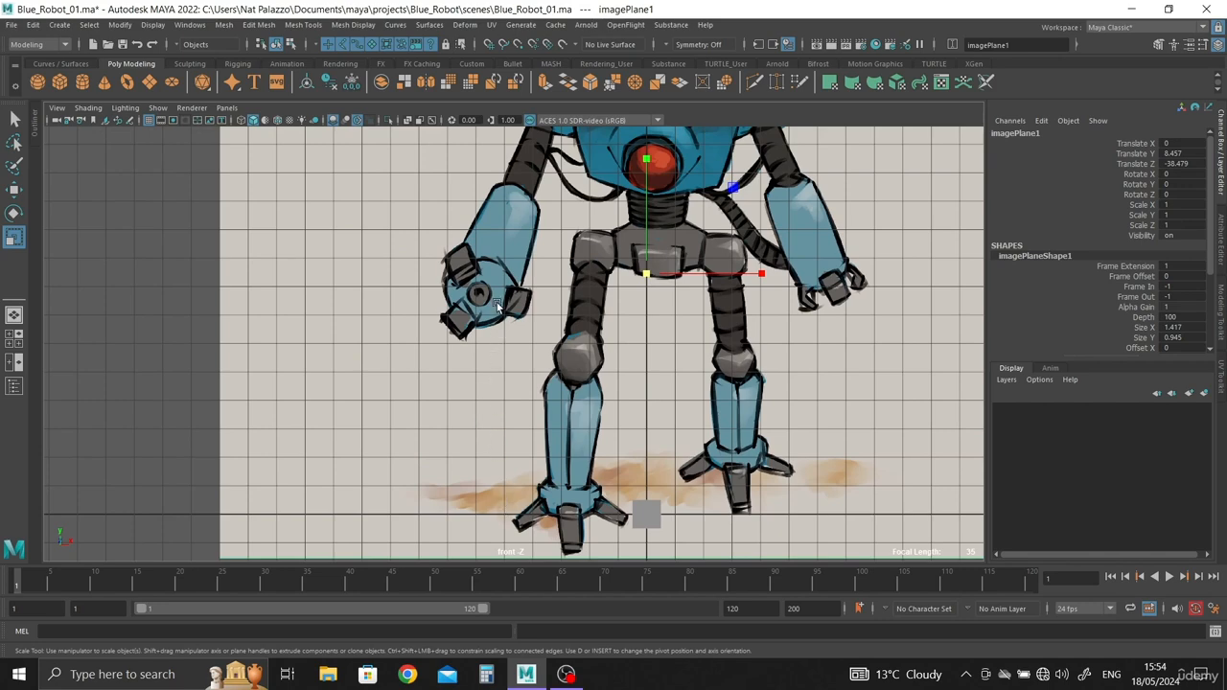
middle_click_drag(489, 245, 496, 372, "alt")
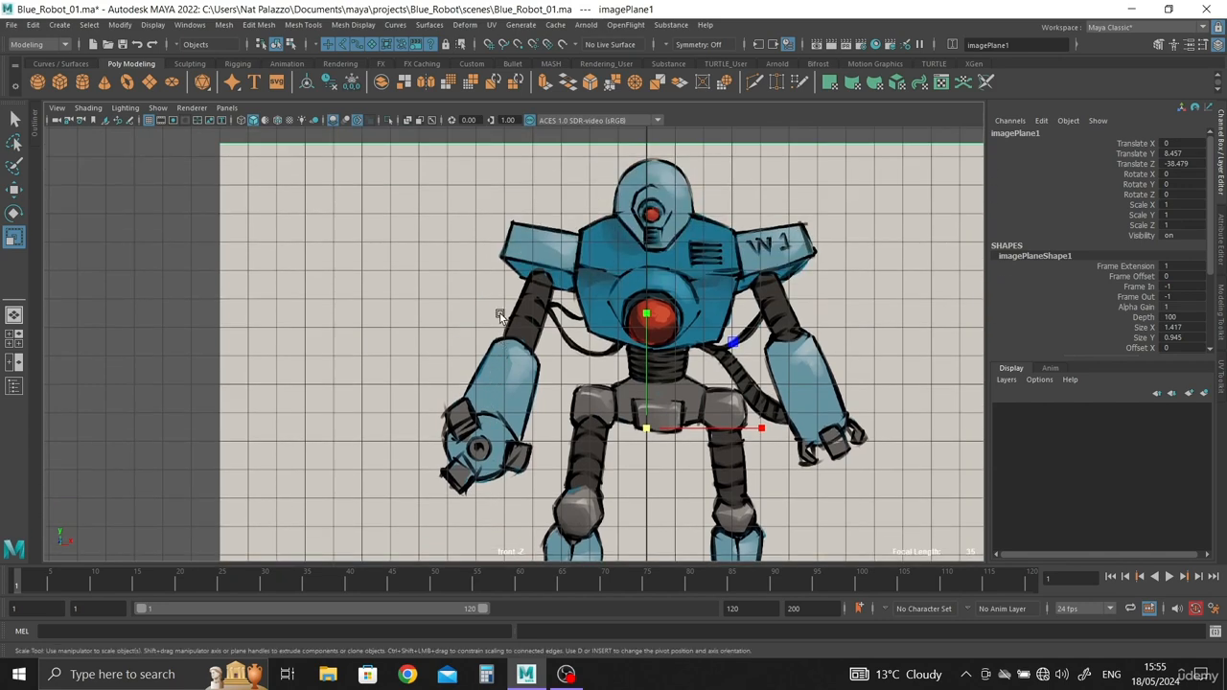
key("f")
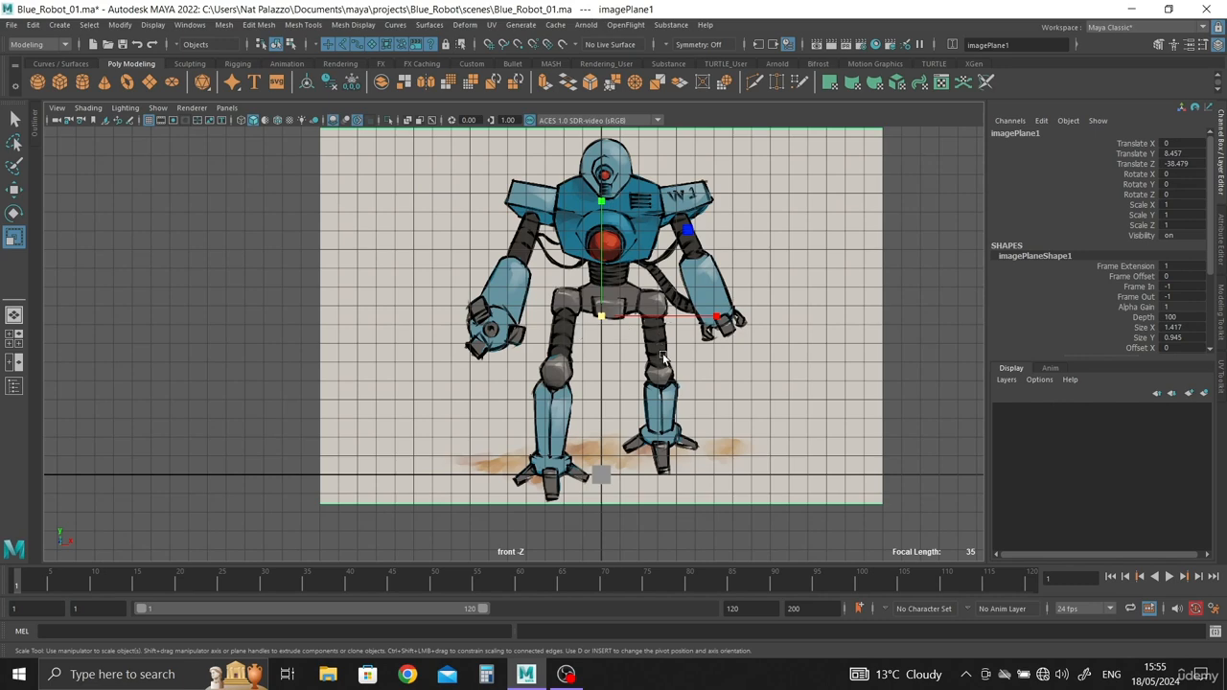
Step: Examine the robot image plane's overall size against the grid and the small cube in the front view
middle_click_drag(663, 356, 565, 436, "alt")
right_click_drag(564, 436, 522, 343, "alt")
middle_click_drag(522, 343, 519, 295, "alt")
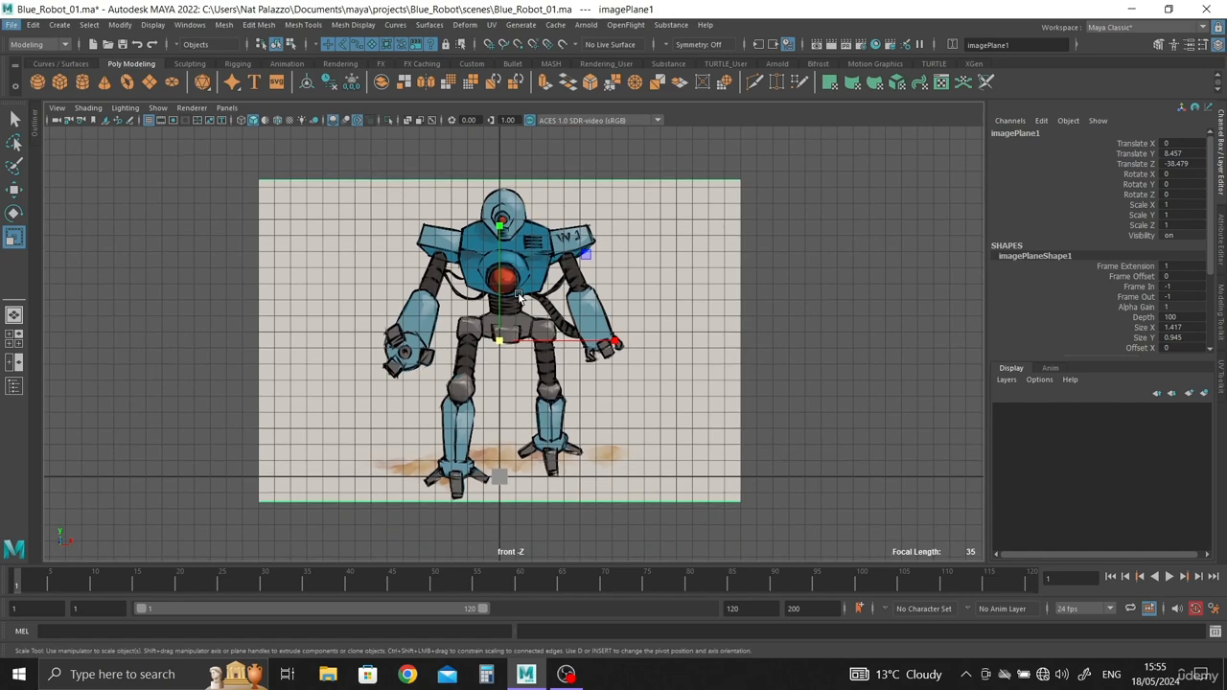
right_click_drag(559, 413, 509, 337, "alt")
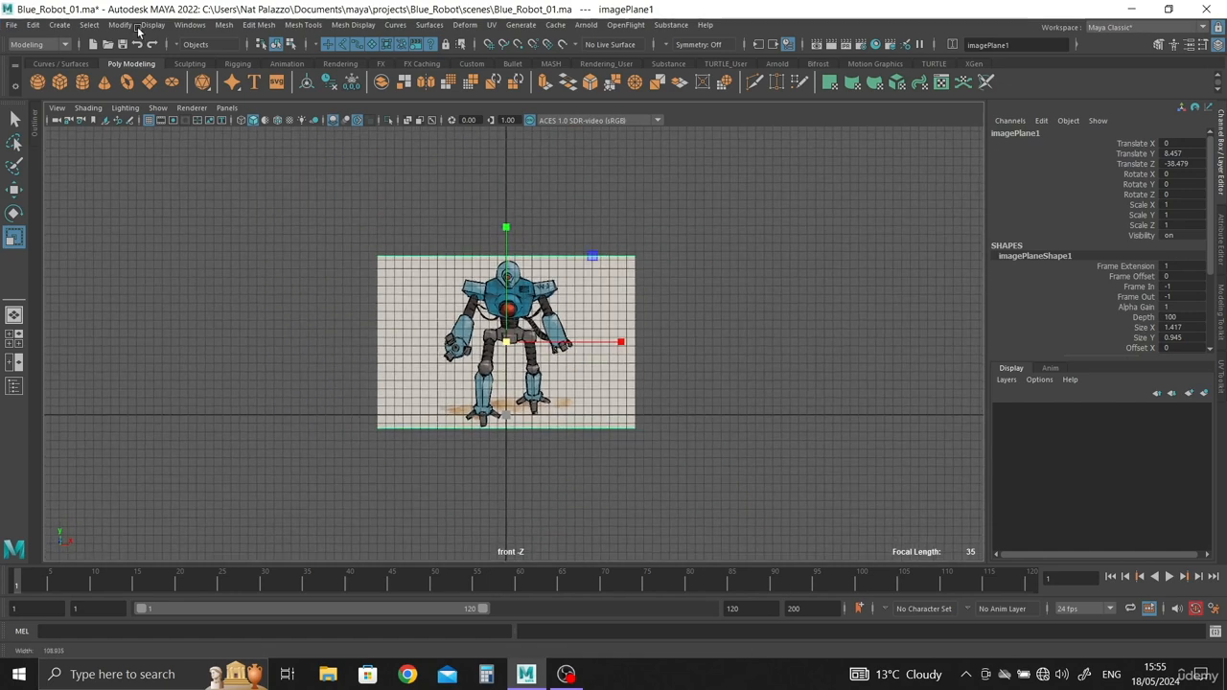
middle_click_drag(509, 337, 508, 433, "alt")
right_click_drag(509, 433, 484, 398, "alt")
left_click_drag(508, 415, 625, 427)
key("ctrl+z")
right_click_drag(562, 480, 627, 458, "alt")
middle_click_drag(627, 458, 619, 484, "alt")
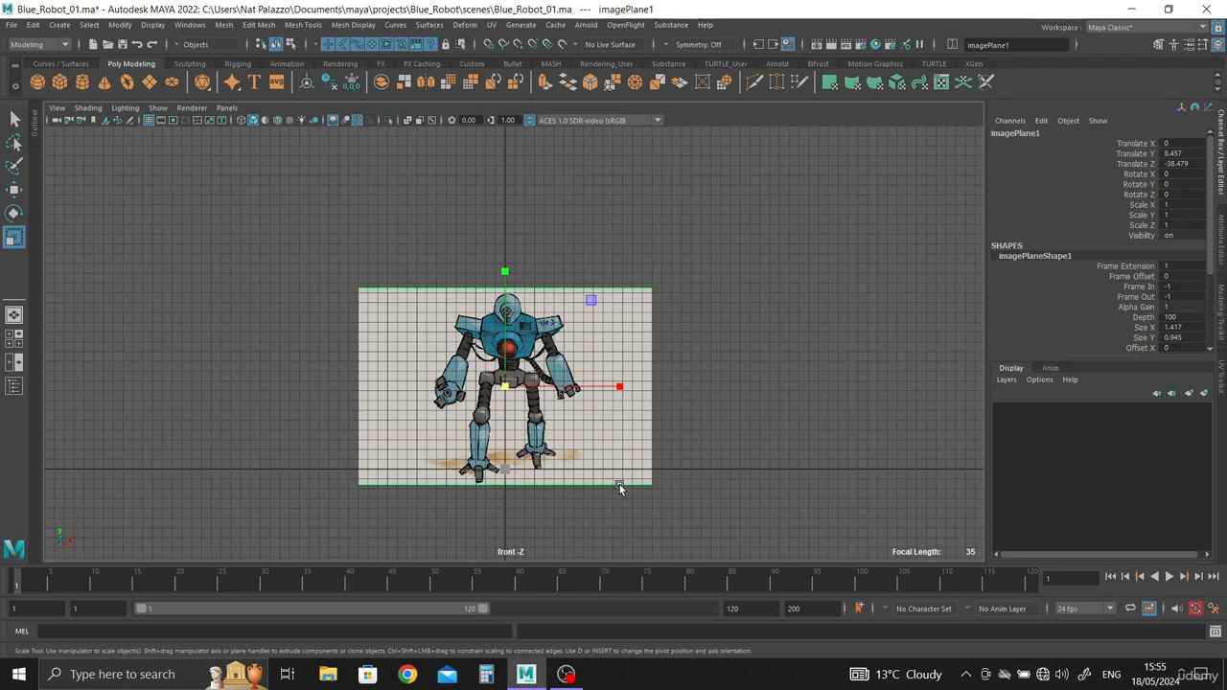
scroll(516, 479, "up", 2)
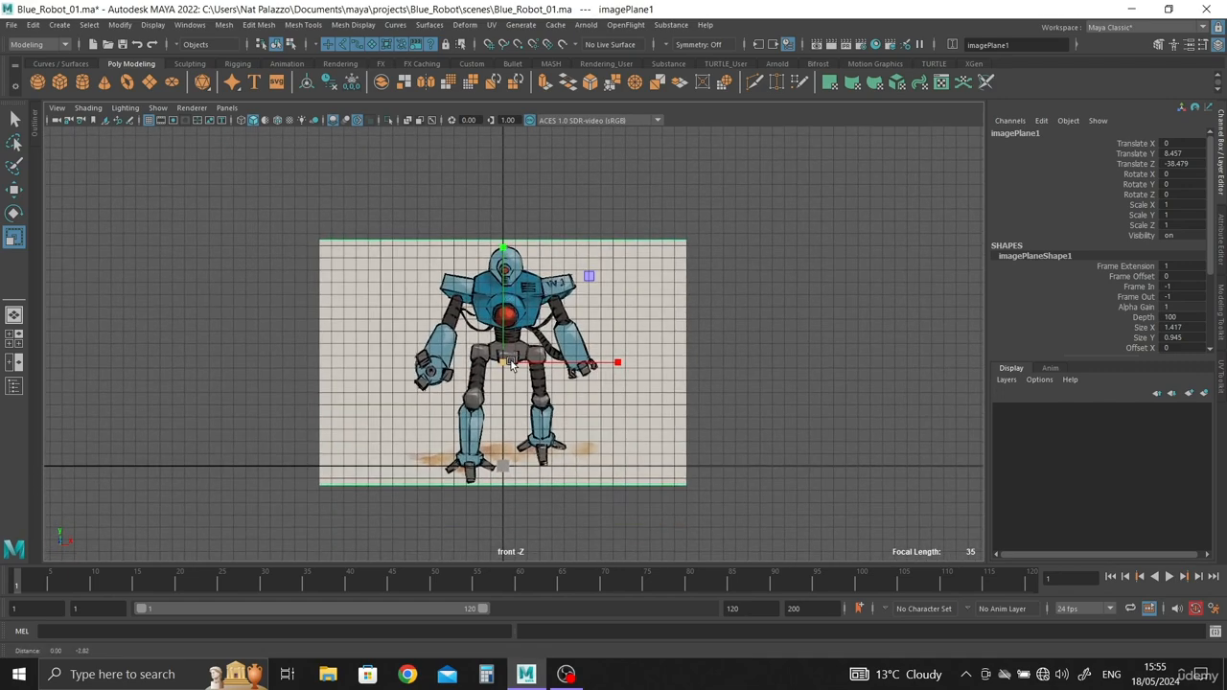
scroll(511, 364, "up", 3)
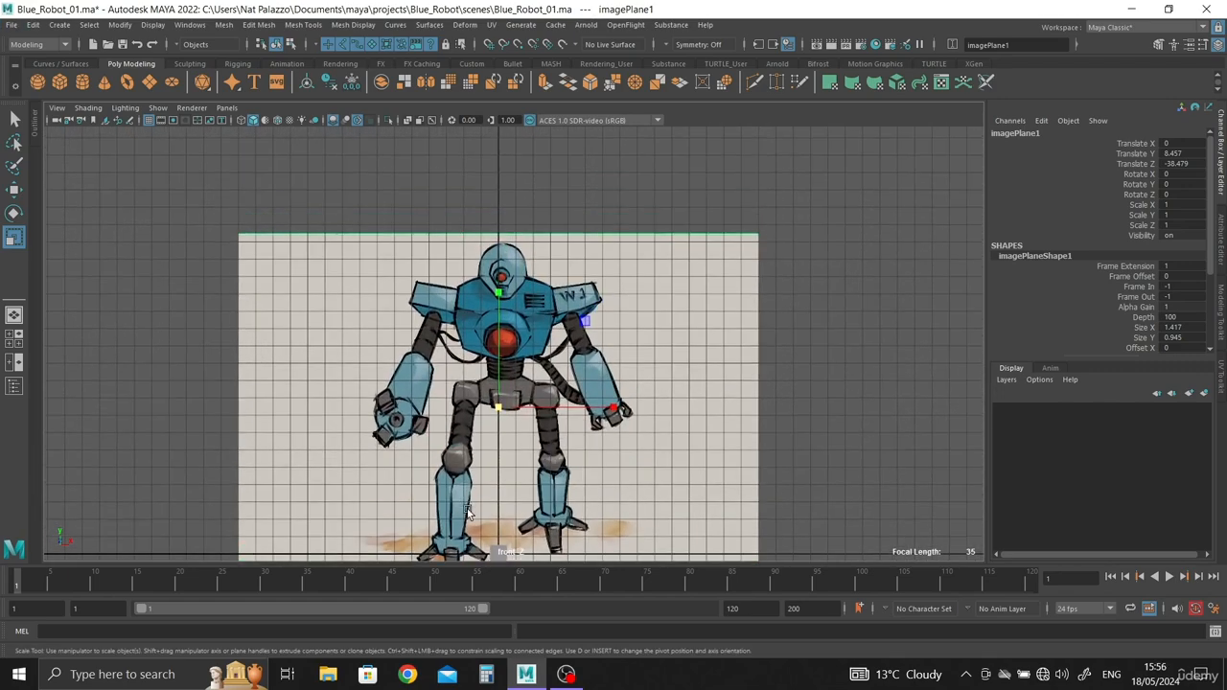
middle_click_drag(543, 444, 544, 352, "alt")
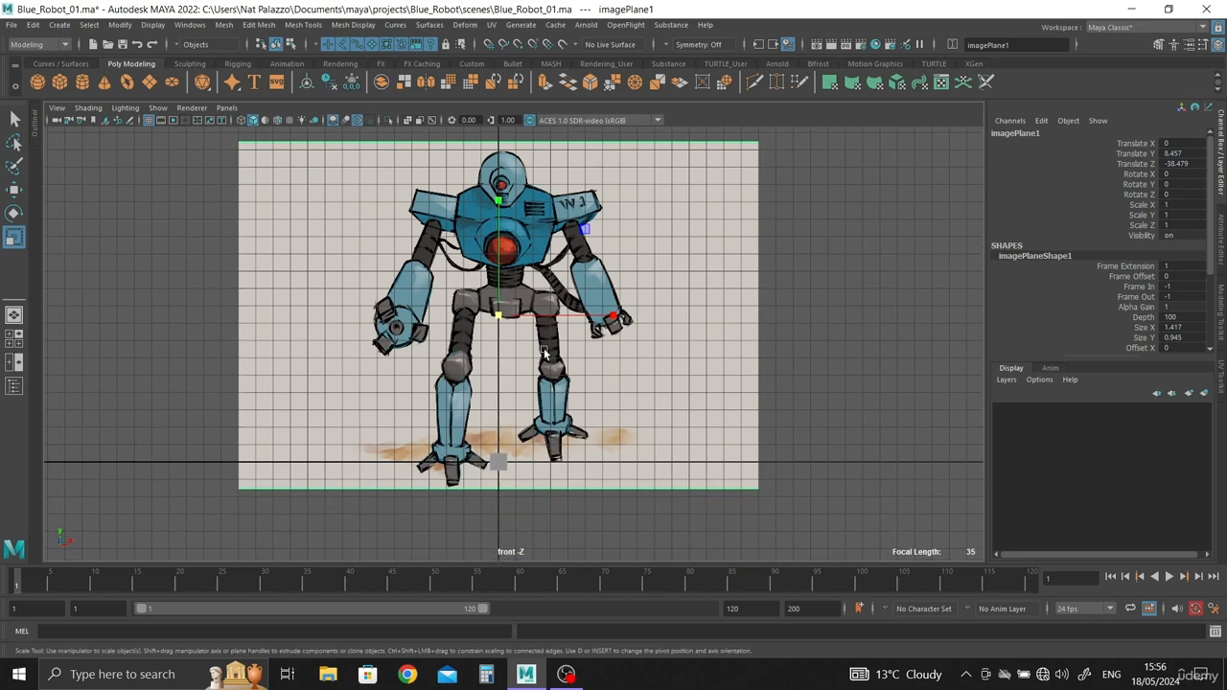
Step: Check the linear working unit and its alternatives in the general application preferences, keeping centimeter
left_click(1215, 609)
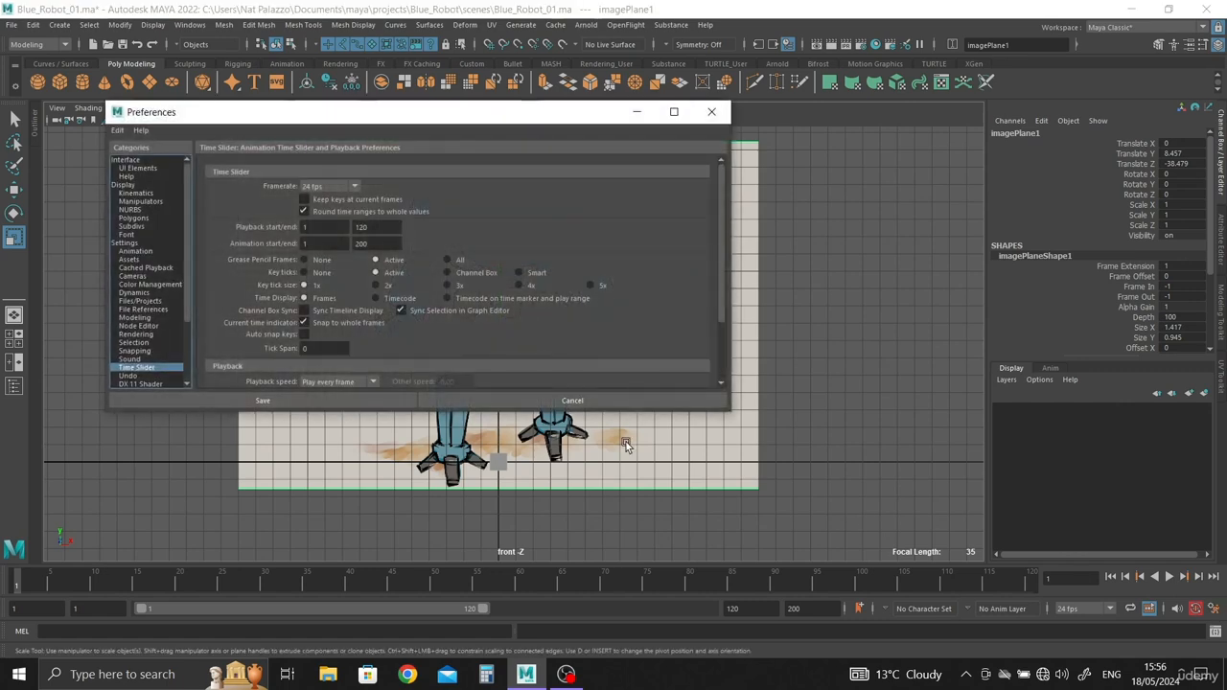
left_click(124, 244)
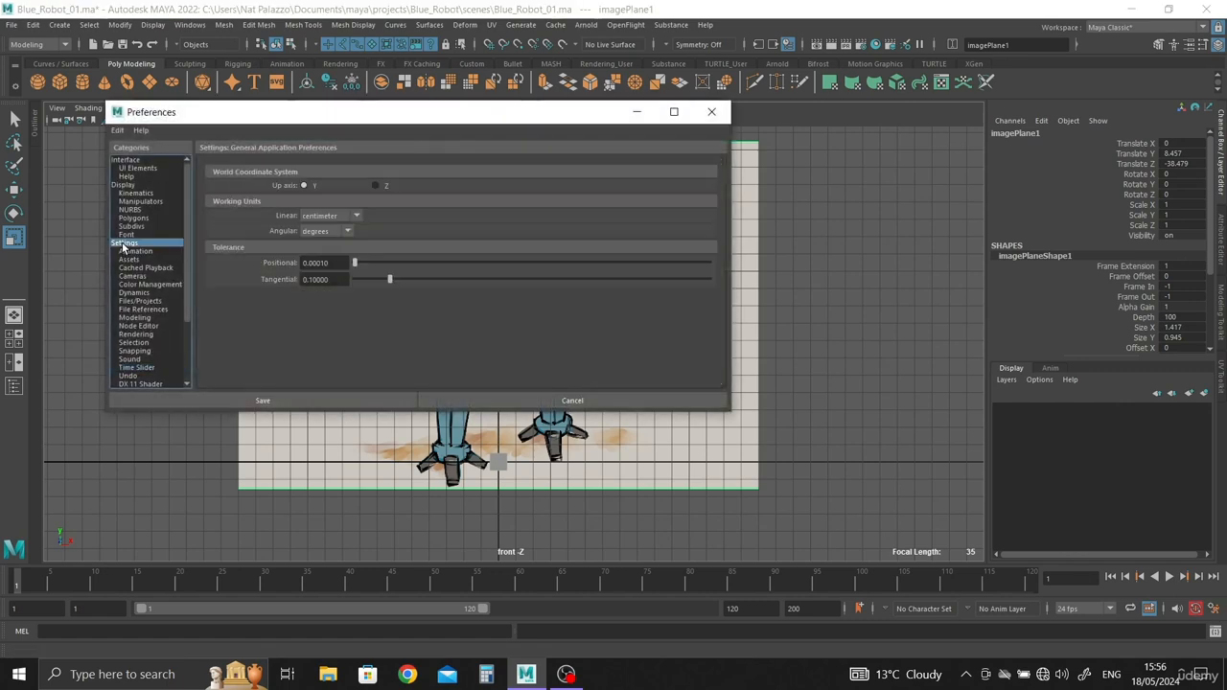
left_click(337, 216)
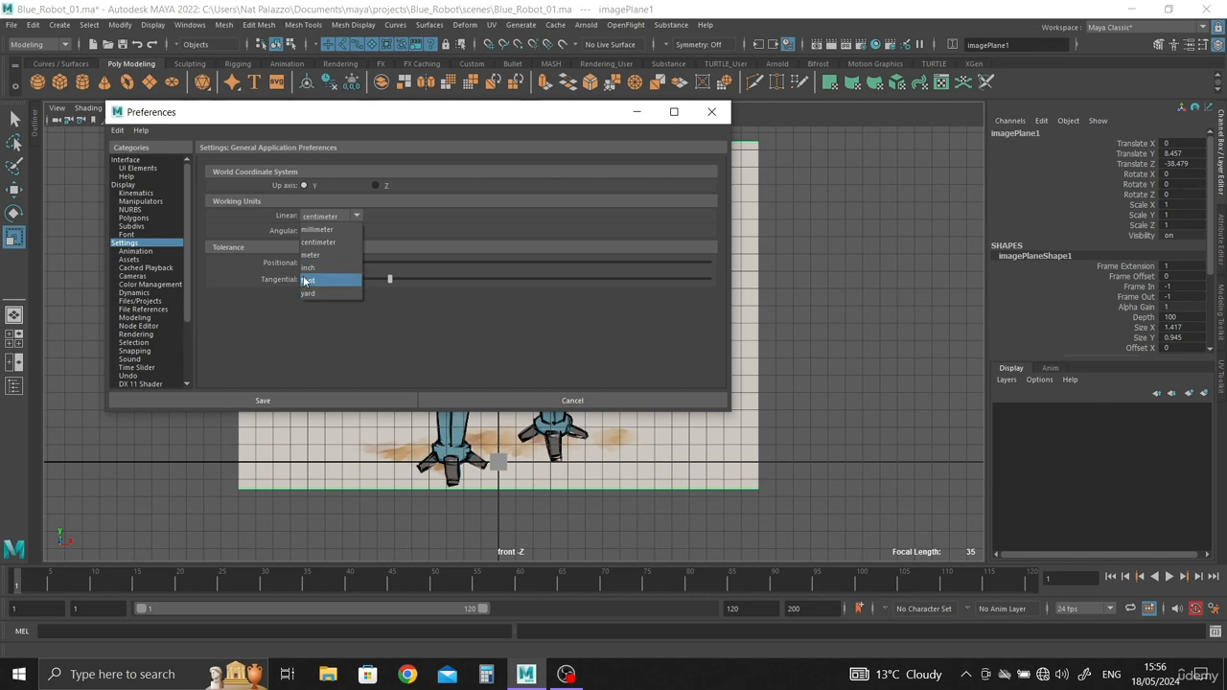
left_click(448, 115)
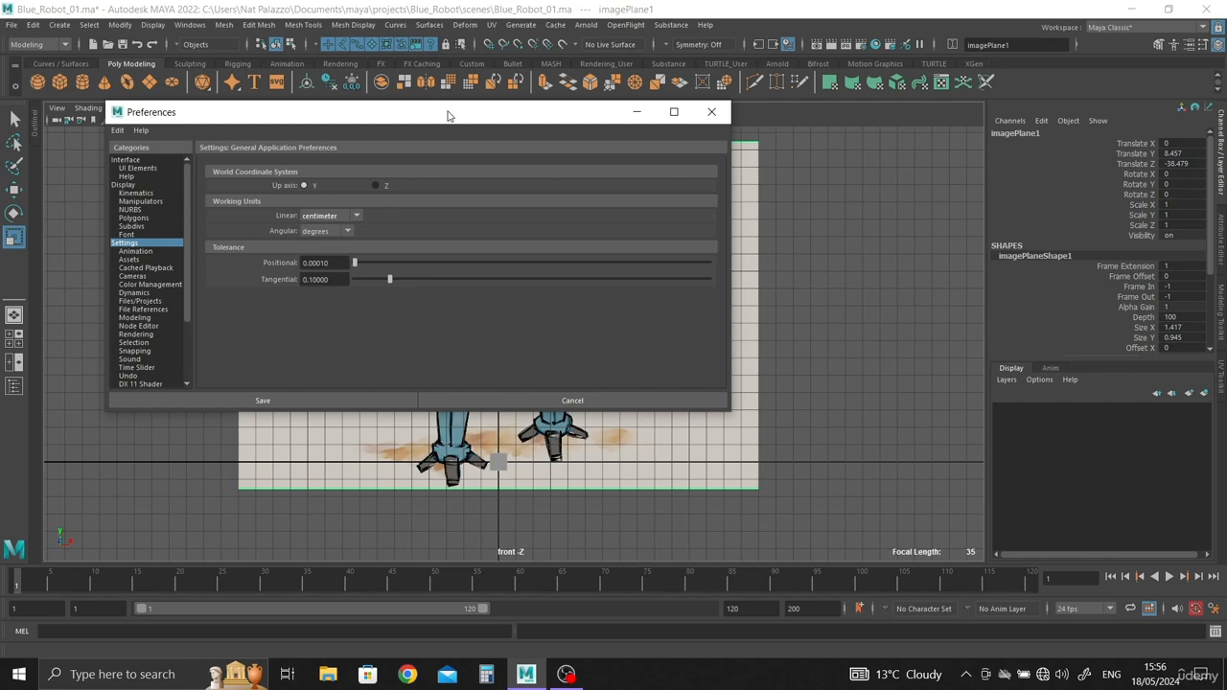
left_click(711, 112)
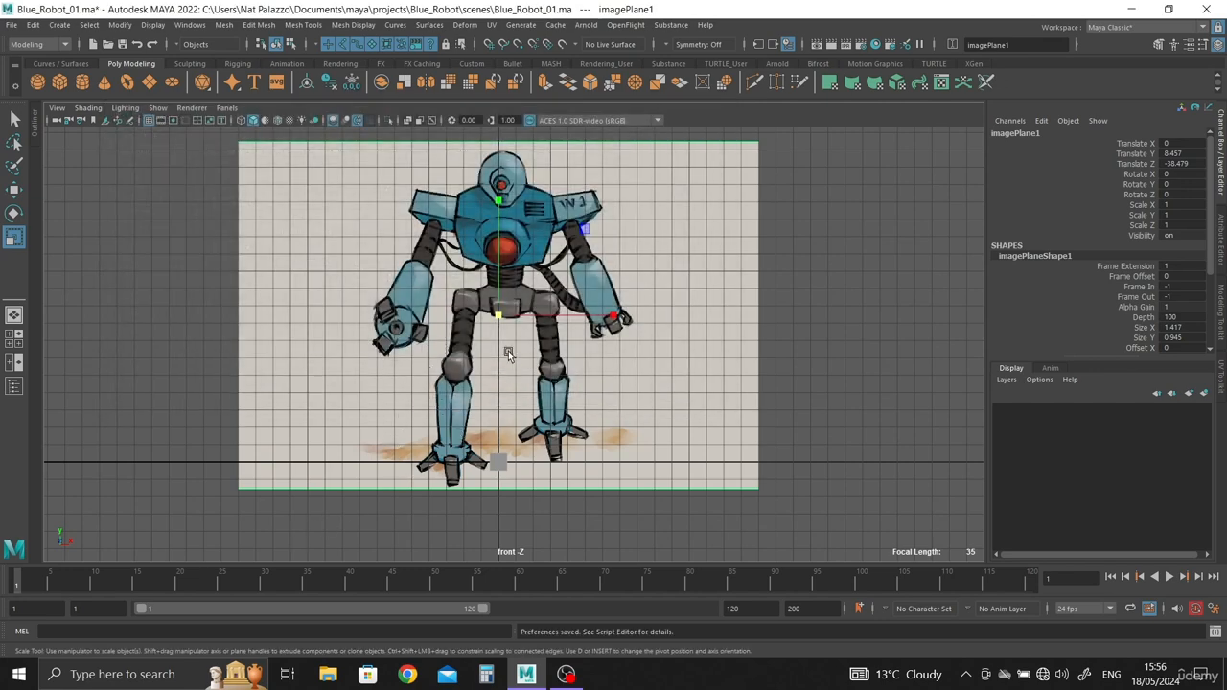
Step: Try to scale the robot image plane down uniformly to about 0.466, and undo the change
left_click_drag(498, 314, 337, 322)
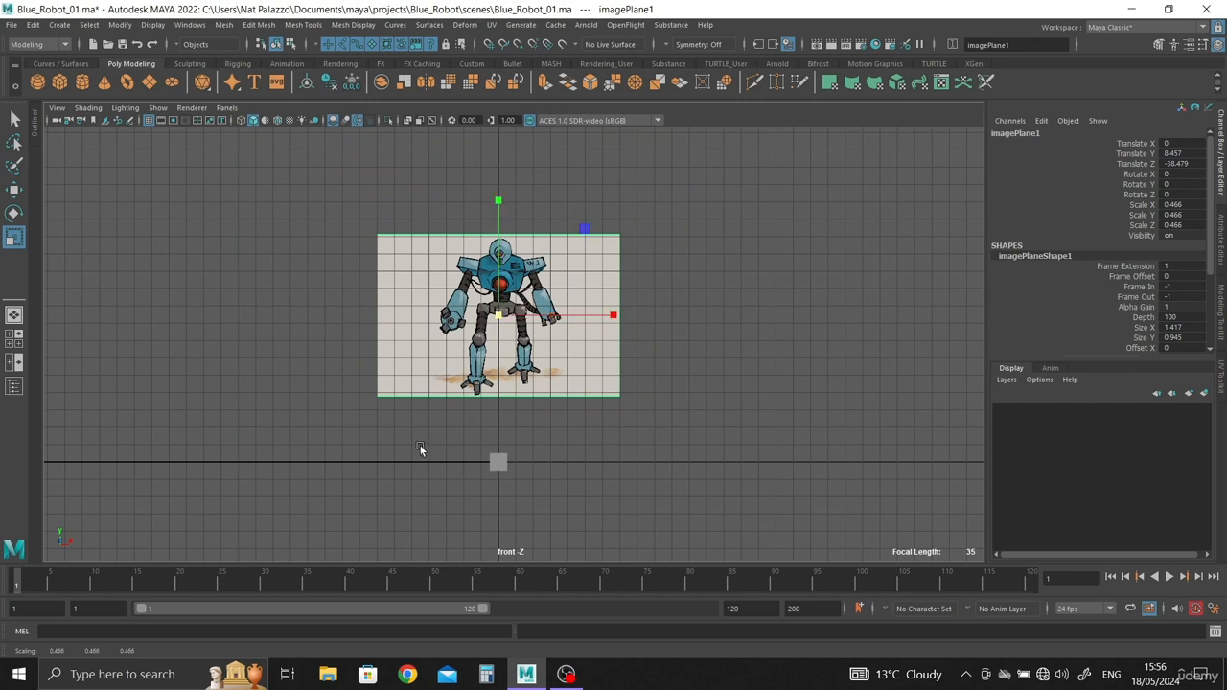
key("ctrl+z")
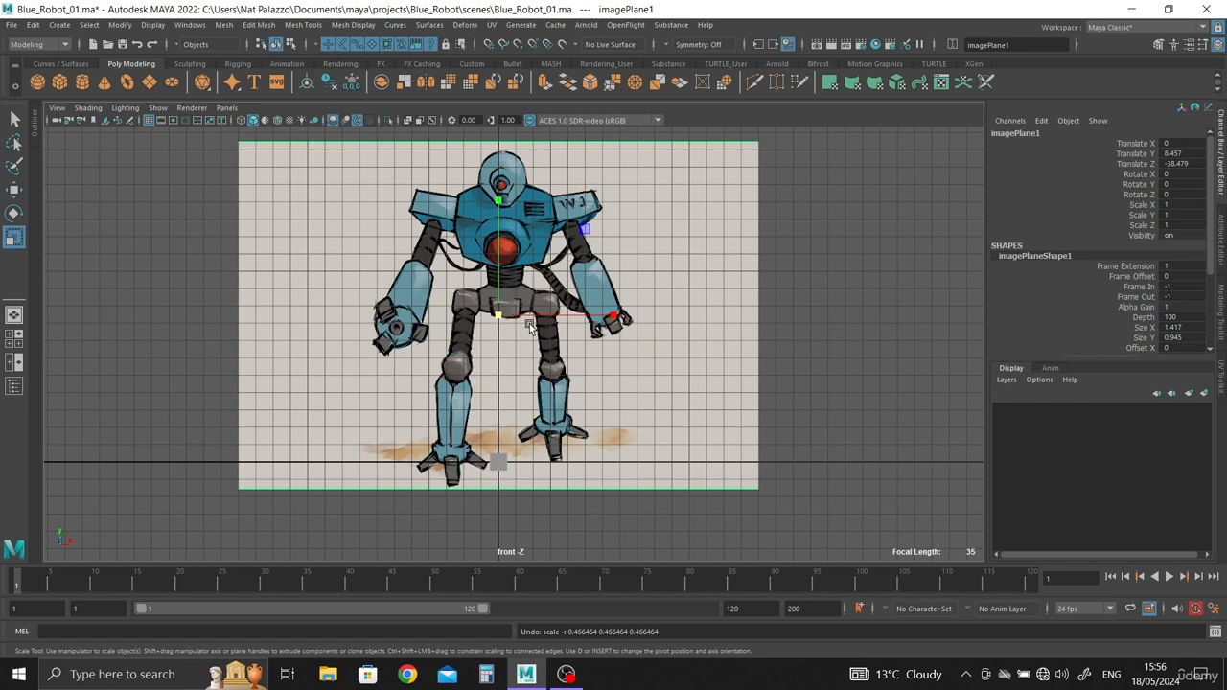
right_click_drag(503, 321, 410, 285, "alt")
middle_click_drag(403, 284, 396, 356, "alt")
right_click_drag(396, 356, 366, 349, "alt")
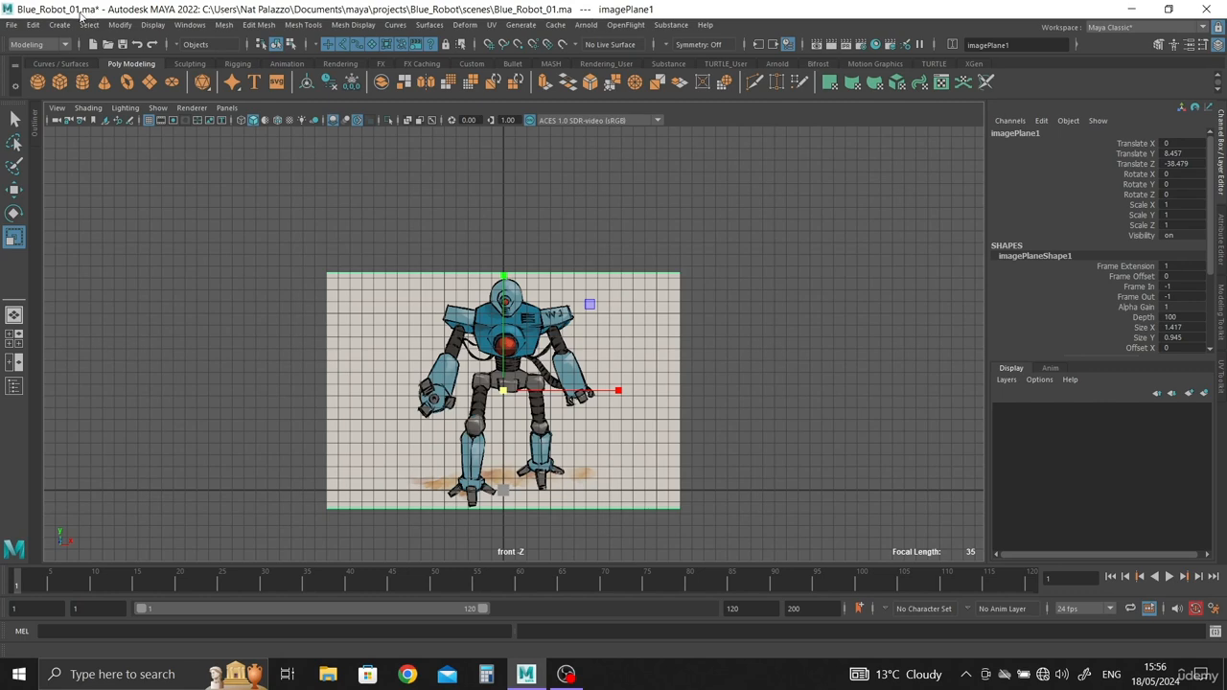
Step: Create a vertical distance measurement about 34.25 cm long, from the ground line beside the robot's foot to a point above its head
left_click(34, 26)
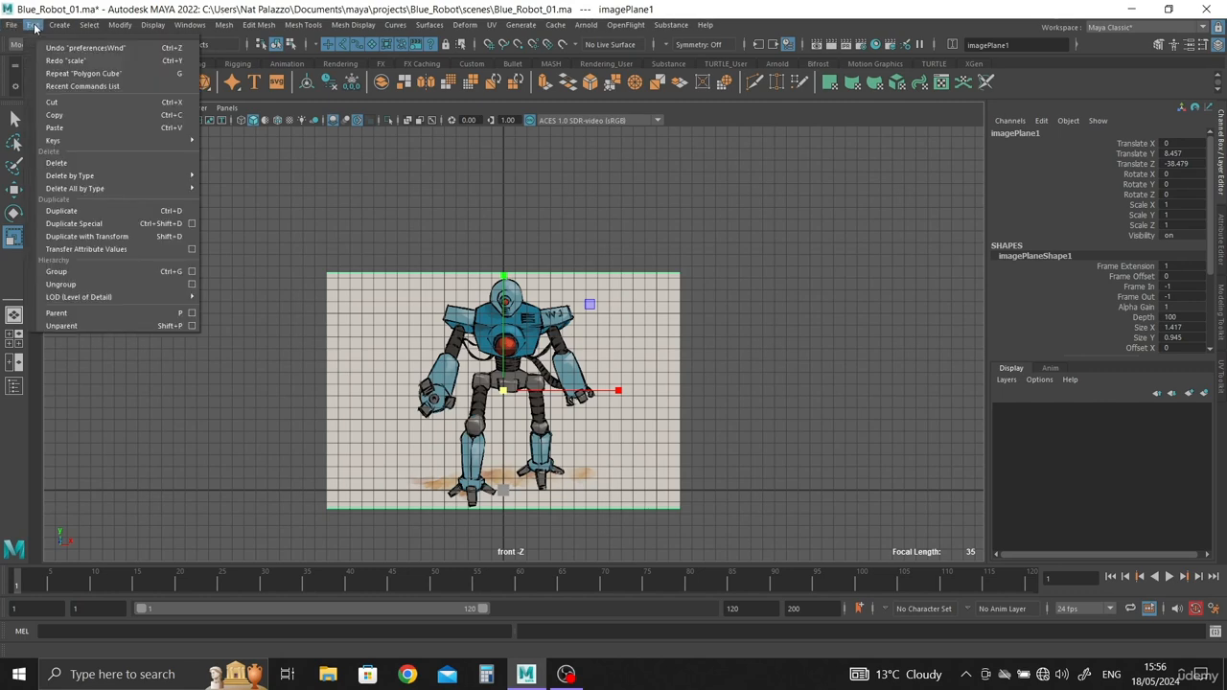
mouse_move(21, 27)
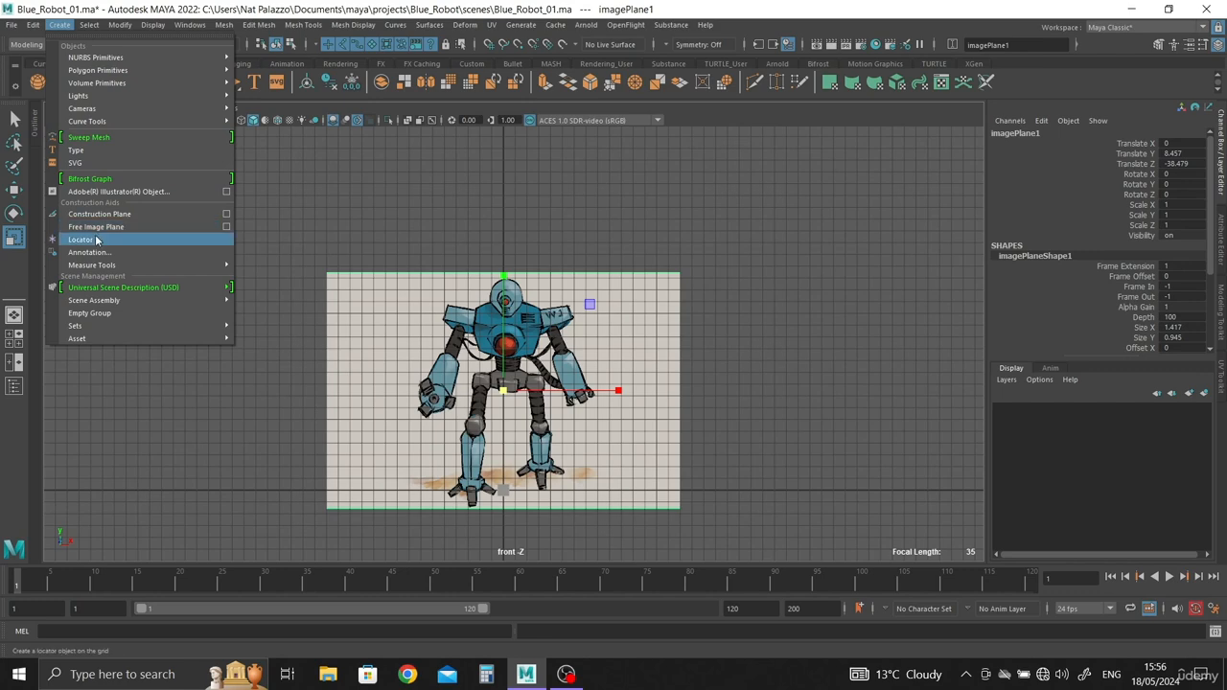
mouse_move(99, 270)
left_click(276, 265)
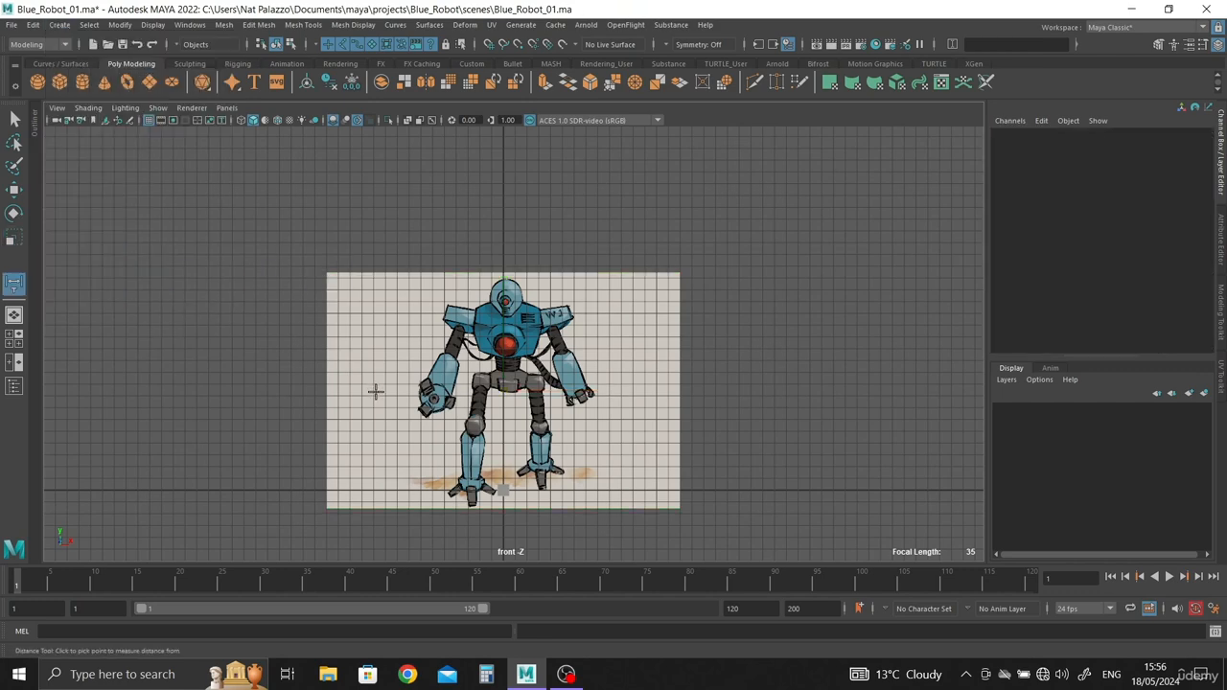
middle_click_drag(374, 390, 406, 320, "alt")
scroll(426, 403, "up", 3)
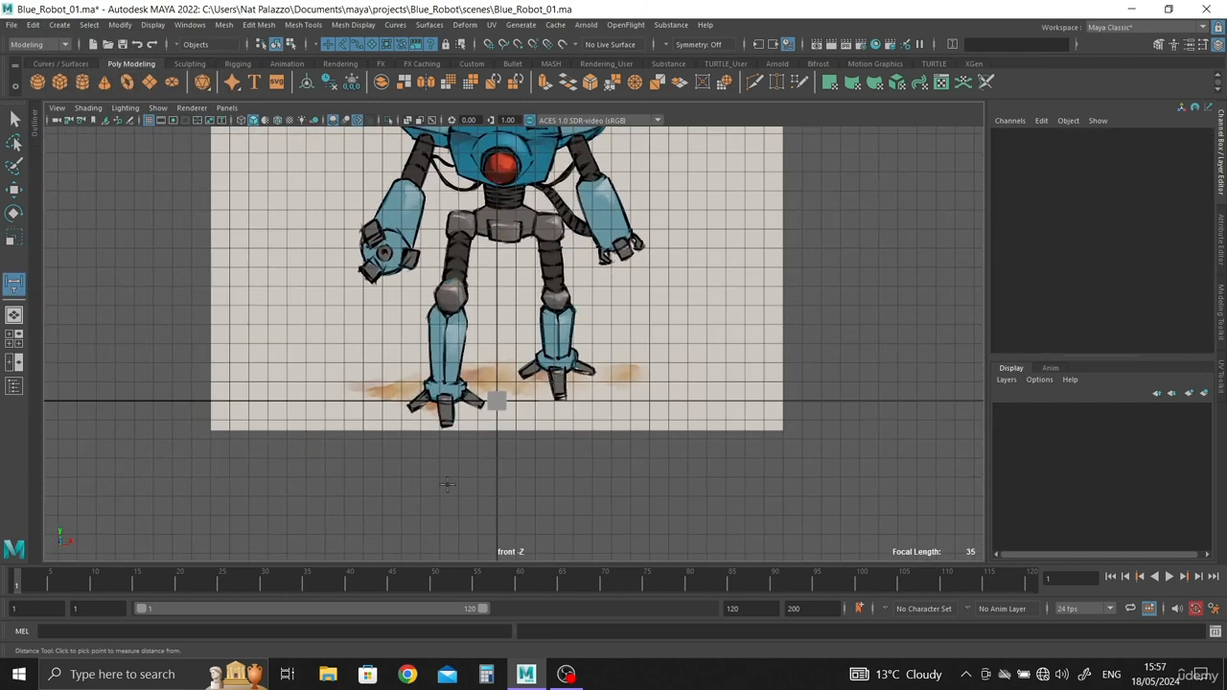
left_click(343, 401)
scroll(393, 269, "down", 5)
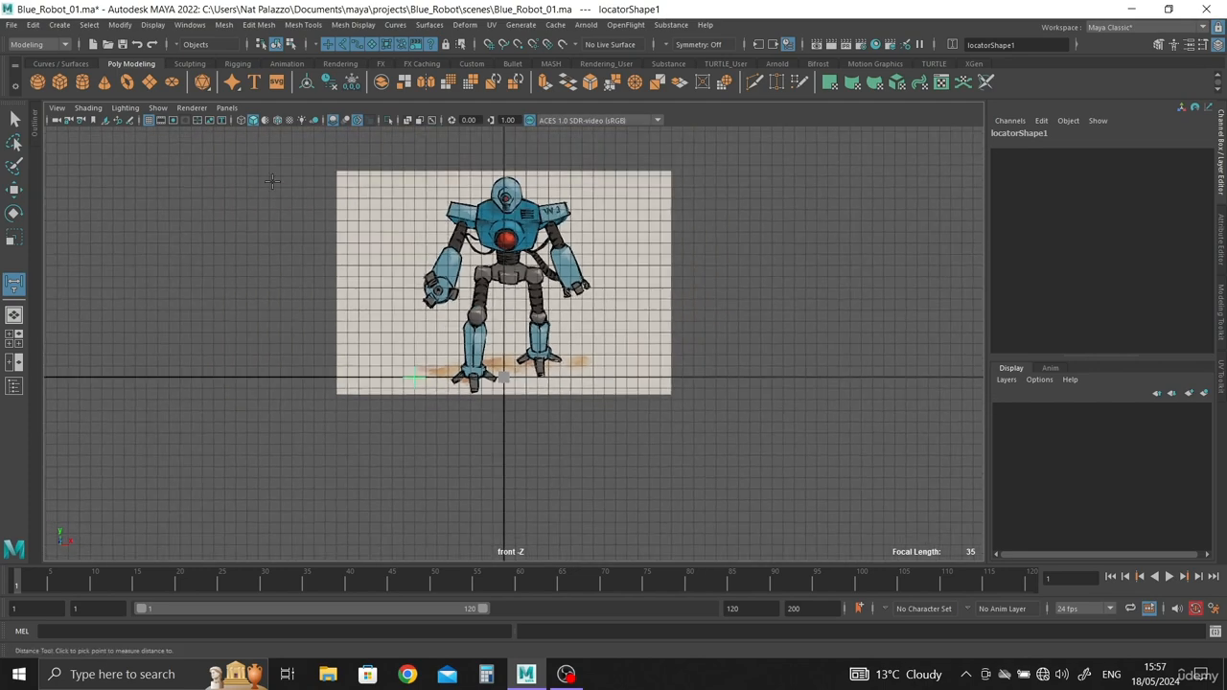
scroll(407, 299, "up", 1)
middle_click_drag(416, 272, 418, 320, "alt")
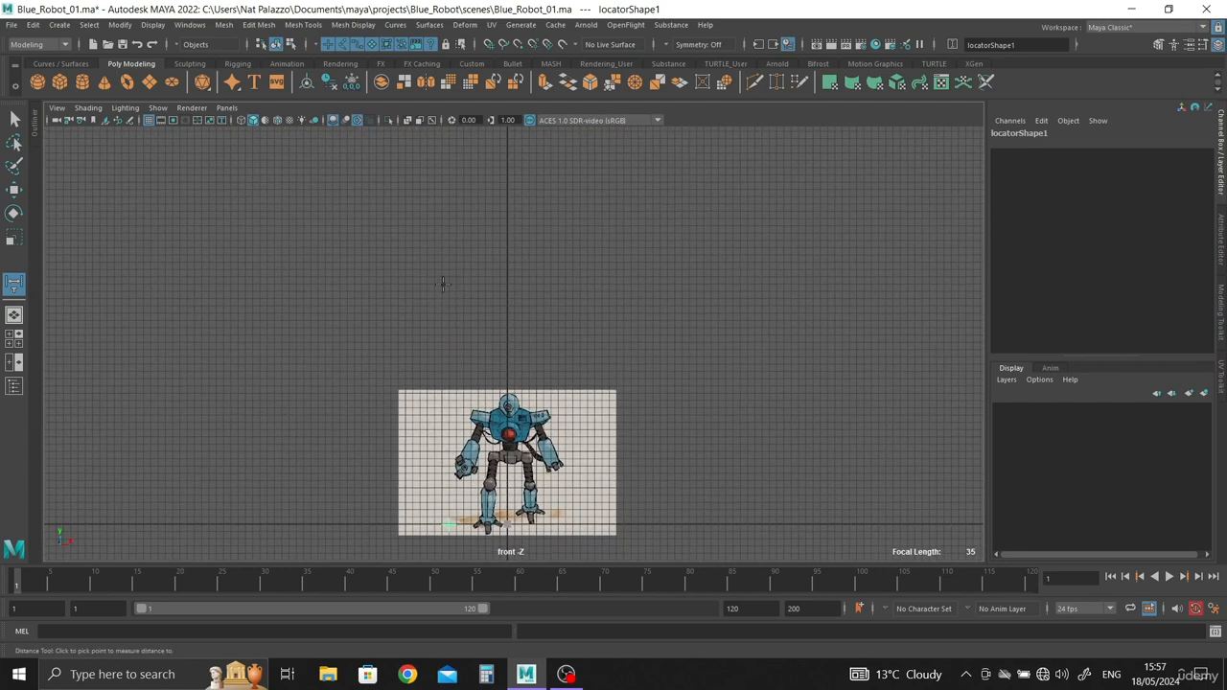
left_click(447, 275)
key("q")
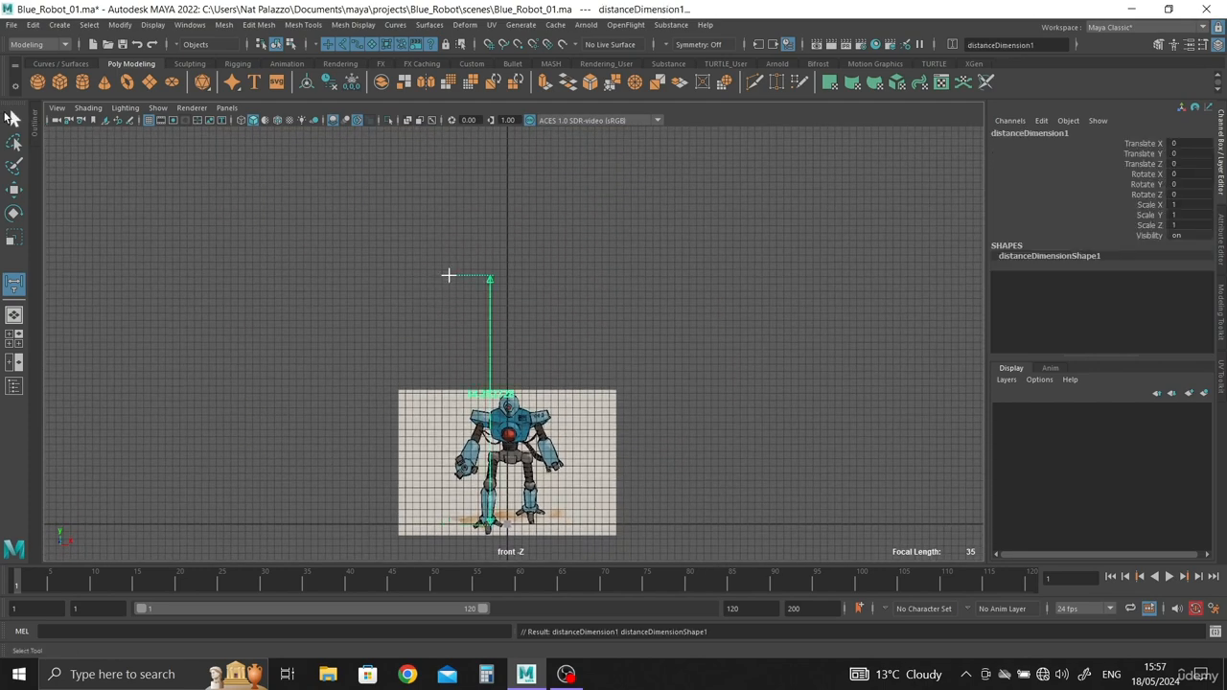
Step: Raise the distance measurement's upper locator to about 50.11 in Translate Y
middle_click_drag(355, 323, 368, 283, "alt")
right_click_drag(368, 285, 440, 259, "alt")
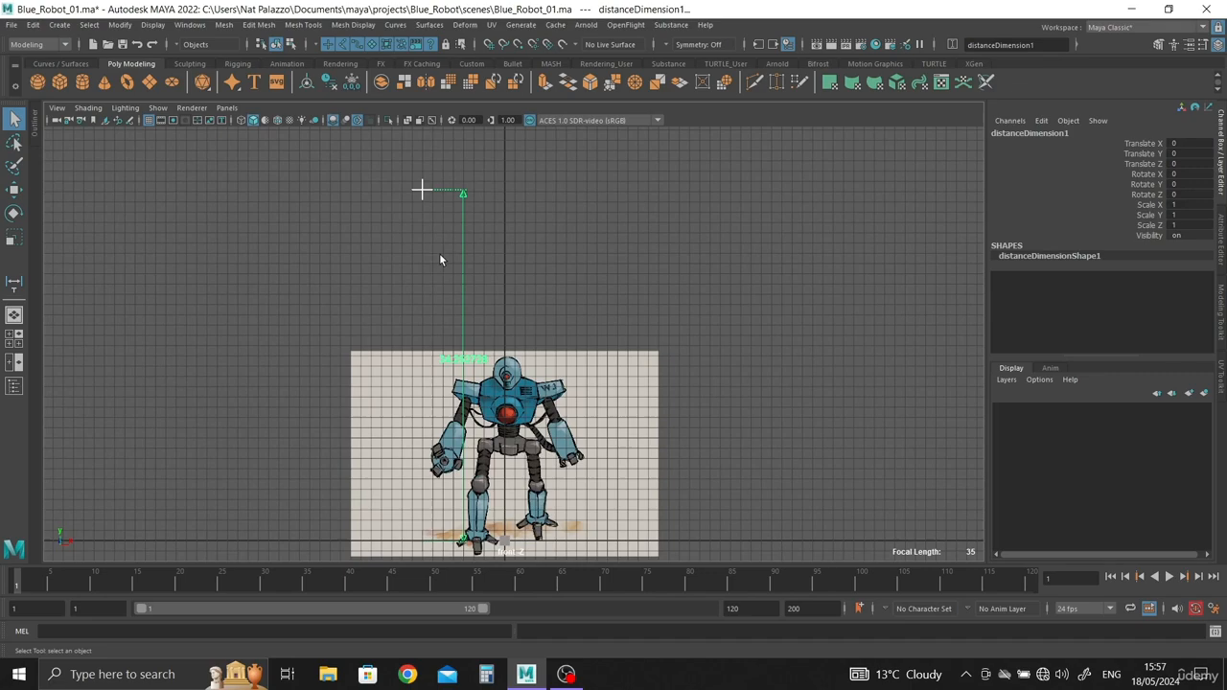
left_click(419, 191)
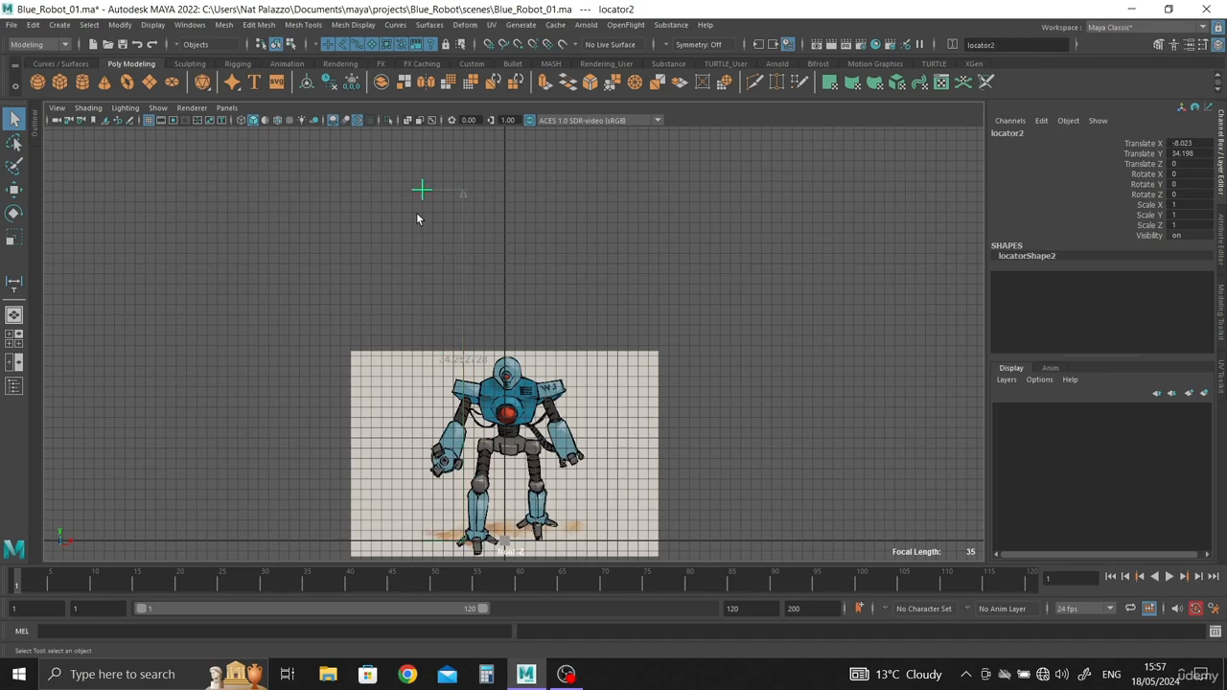
key("w")
right_click_drag(445, 276, 705, 478, "alt")
middle_click_drag(397, 279, 560, 279, "alt")
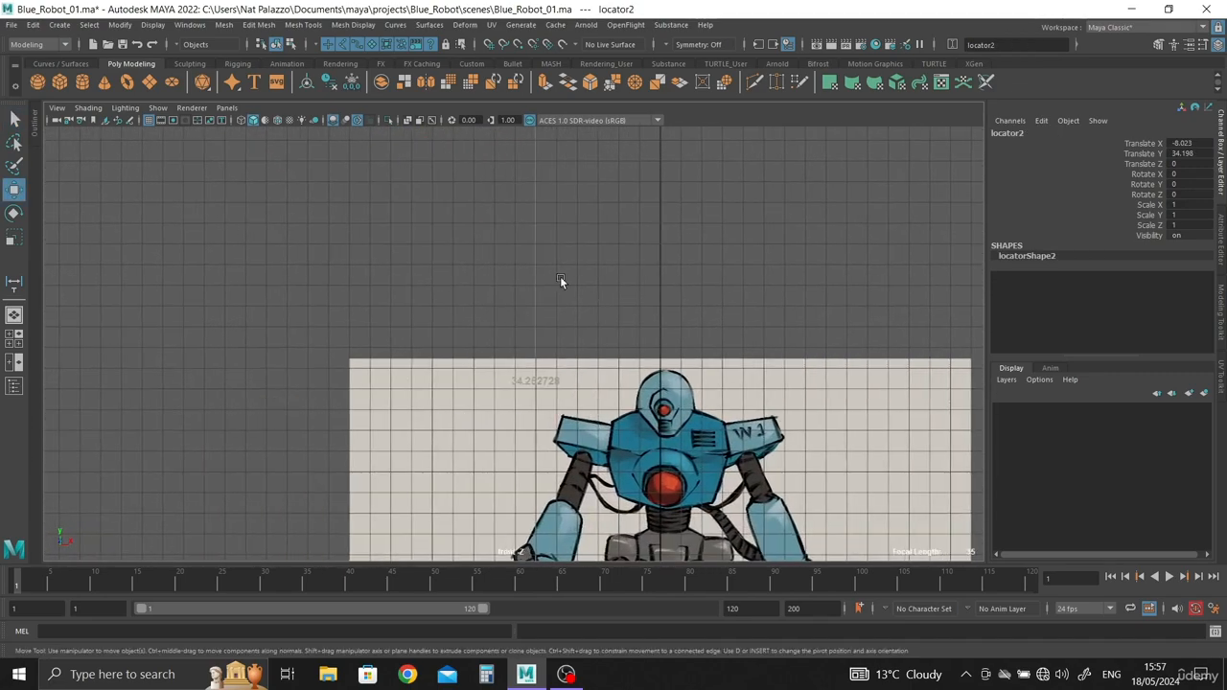
right_click_drag(560, 279, 692, 492, "alt")
middle_click_drag(692, 493, 692, 411, "alt")
right_click_drag(311, 245, 409, 314, "alt")
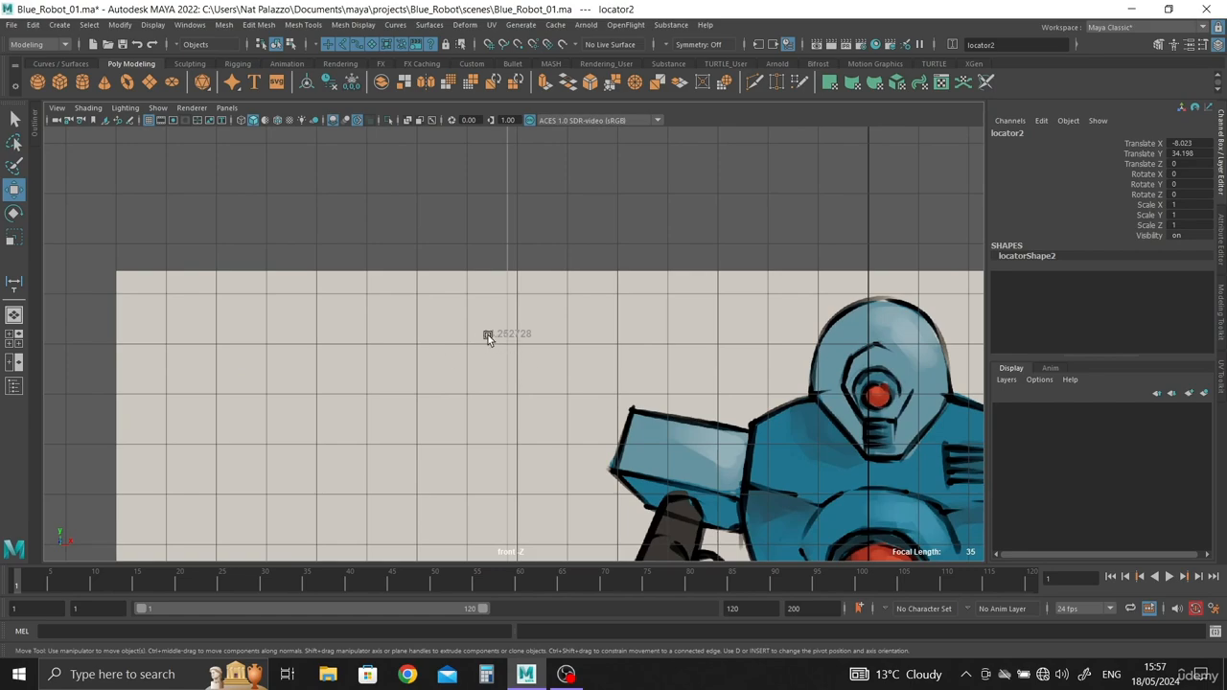
right_click_drag(660, 441, 124, 145, "alt")
right_click_drag(345, 258, 188, 154, "alt")
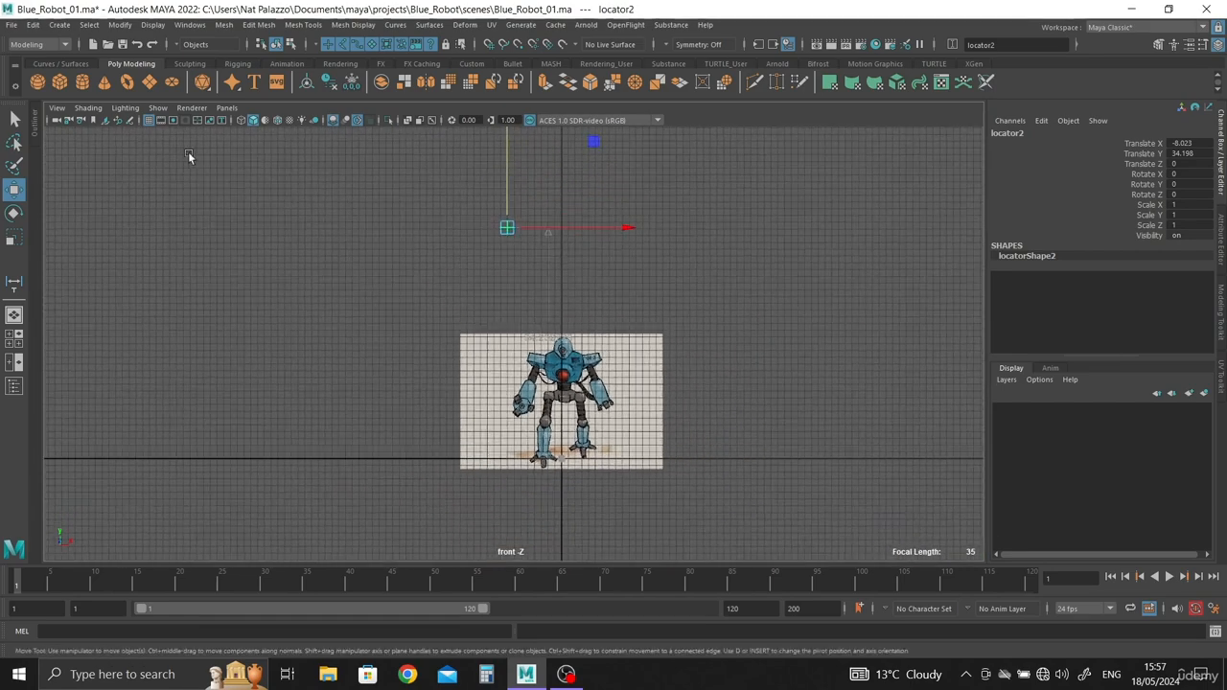
middle_click_drag(616, 340, 616, 427, "alt")
right_click_drag(479, 276, 729, 408, "alt")
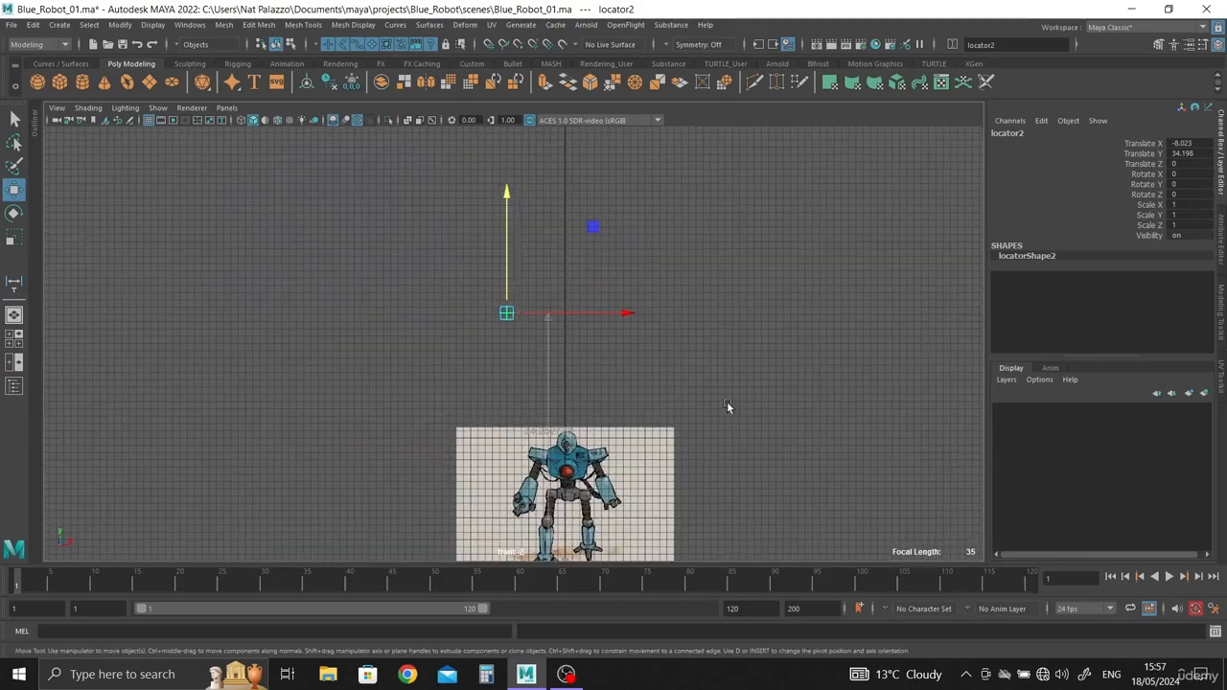
left_click_drag(504, 195, 504, 78)
right_click_drag(450, 374, 588, 575, "alt")
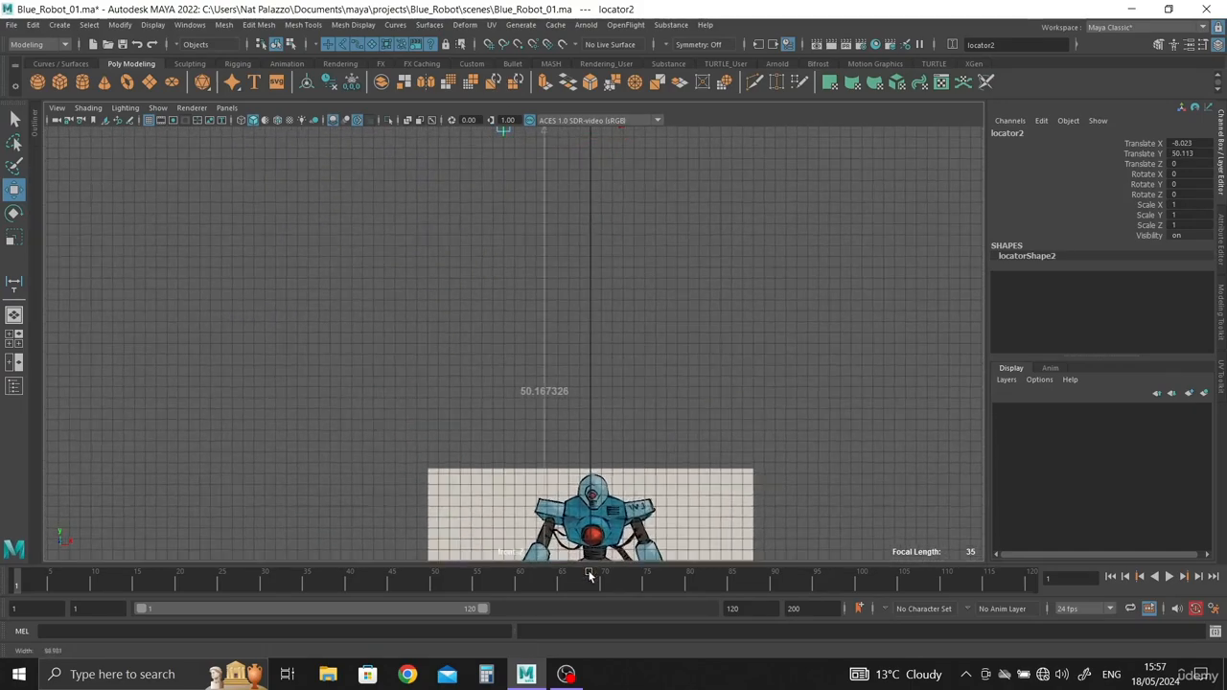
Step: Raise the robot image plane to about 24.94 in Translate Y and scale it uniformly to about 2.41
right_click_drag(383, 306, 192, 192, "alt")
middle_click_drag(622, 457, 551, 458, "alt")
right_click_drag(551, 457, 531, 418, "alt")
middle_click_drag(531, 418, 532, 382, "alt")
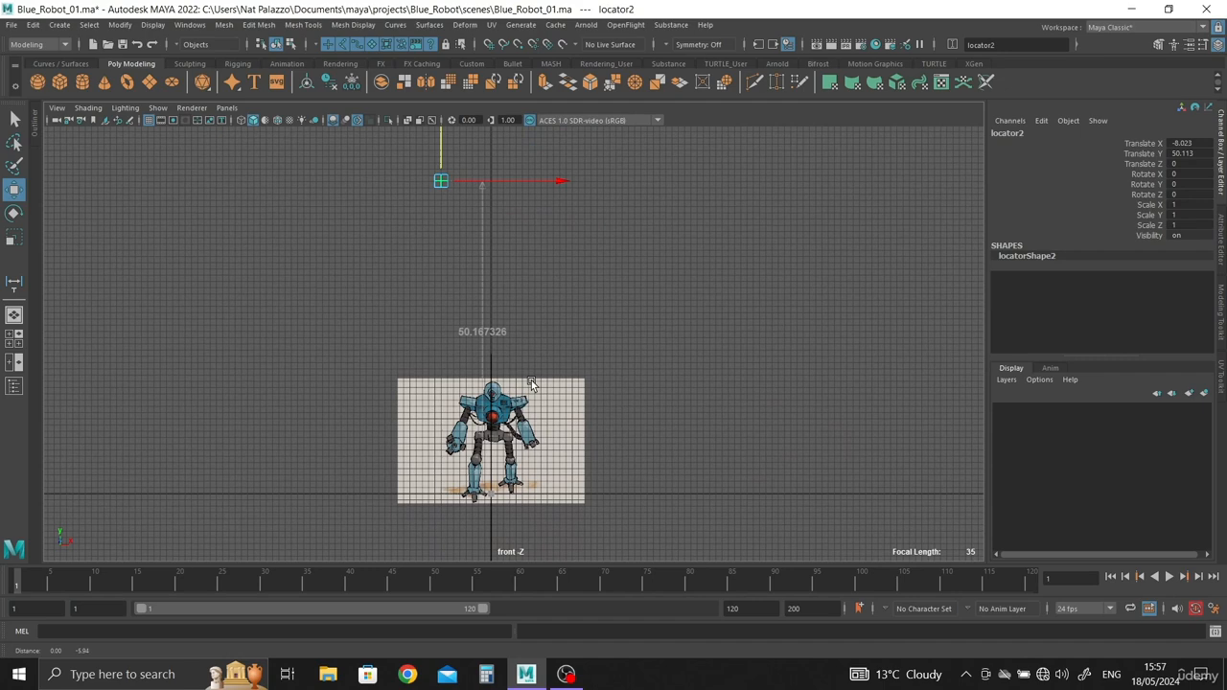
left_click(514, 426)
left_click_drag(494, 372, 494, 269)
key("r")
left_click_drag(490, 338, 562, 417)
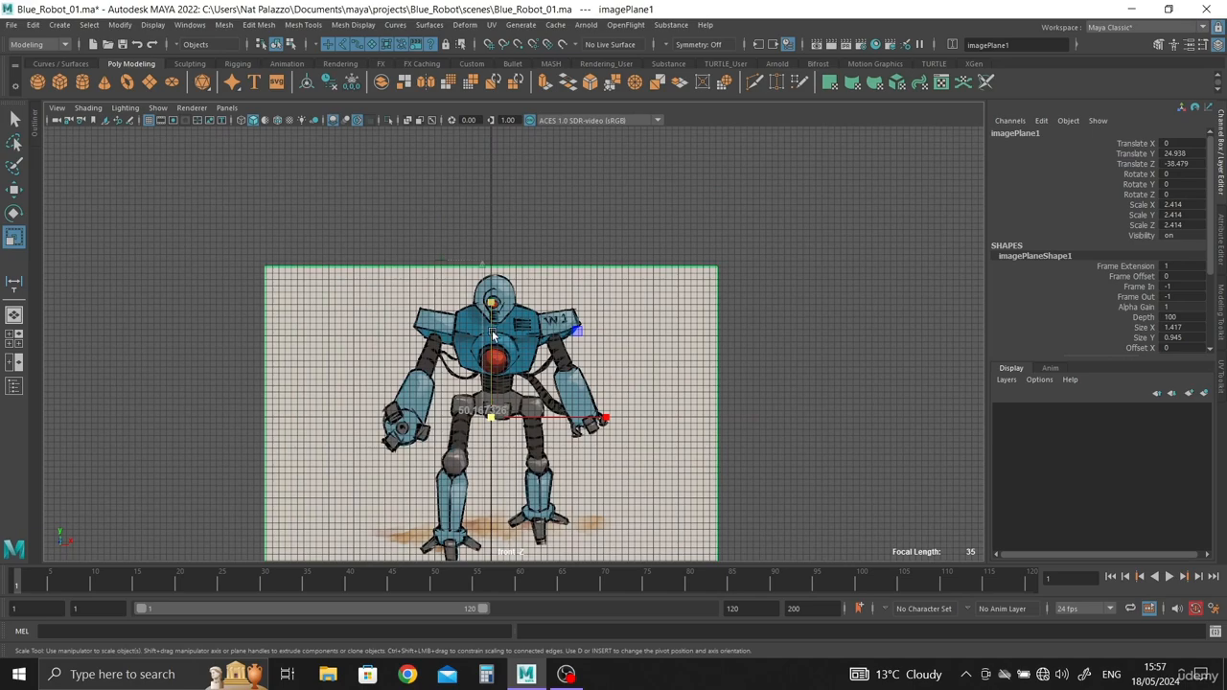
Step: Scale the robot image plane uniformly to about 2.58 and lower it to about 22.21 in Translate Y
scroll(377, 357, "up", 10)
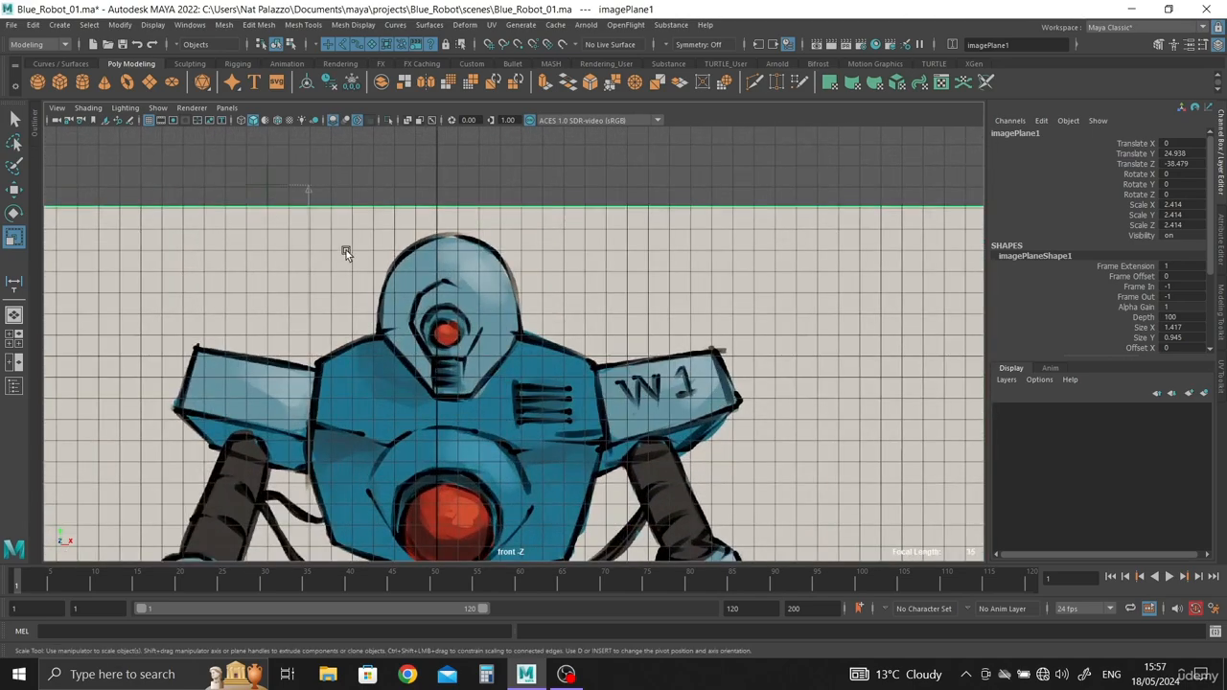
scroll(346, 250, "down", 10)
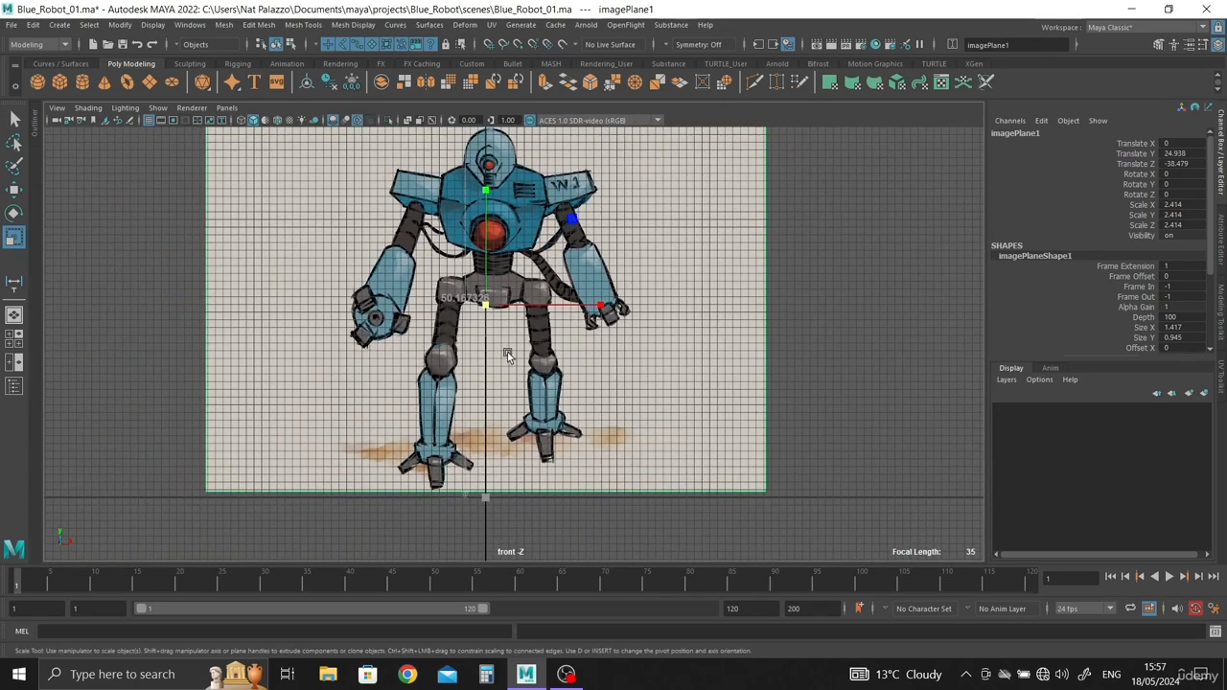
left_click_drag(486, 305, 500, 307)
key("w")
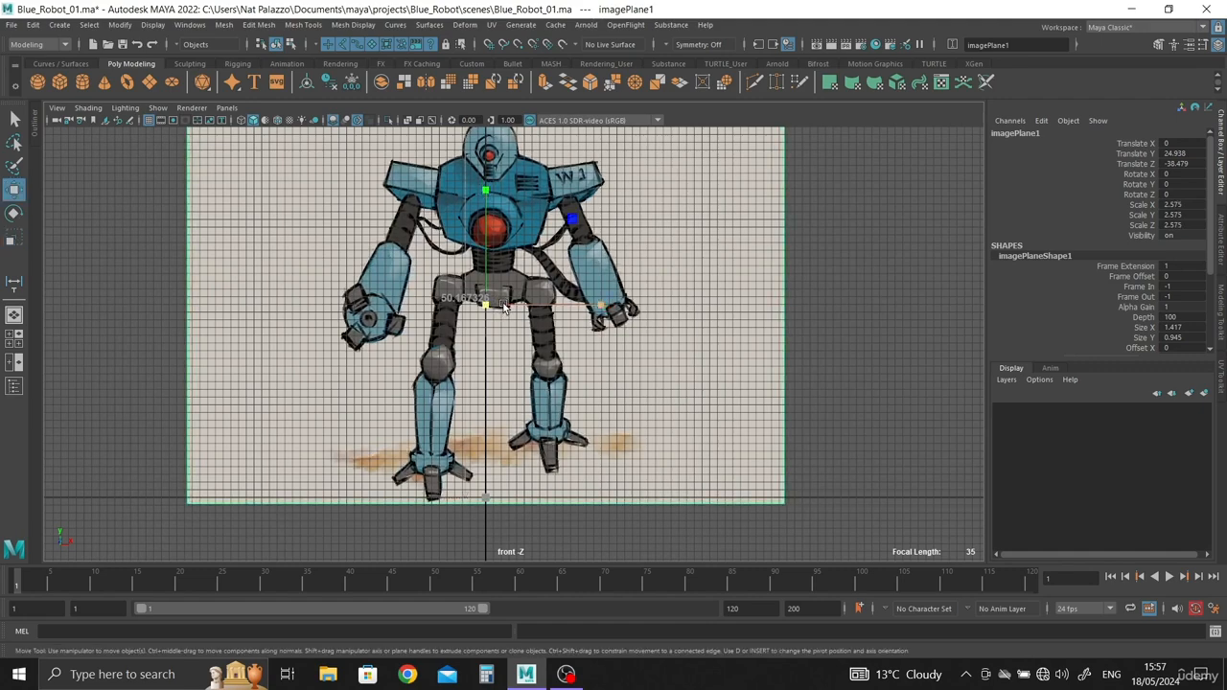
left_click_drag(491, 220, 491, 381)
scroll(491, 381, "up", 1)
scroll(422, 372, "up", 2)
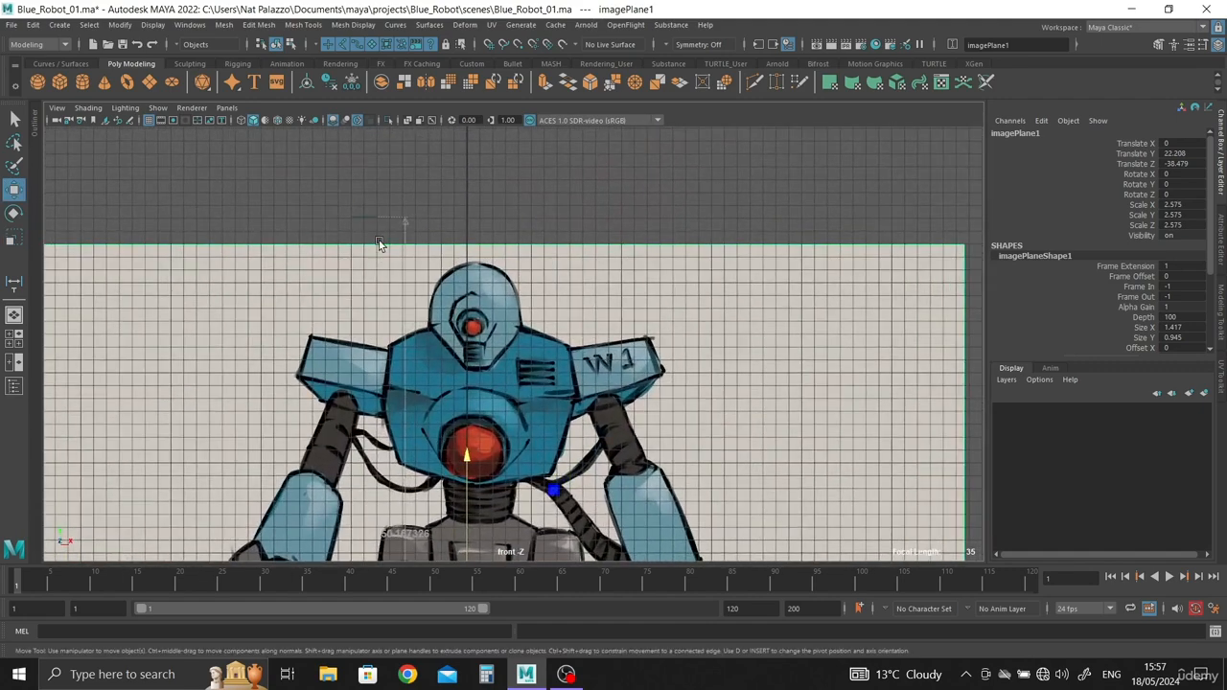
Step: Enlarge the robot image plane uniformly to about 2.74 and raise it to about 23.5 in Translate Y
scroll(450, 451, "down", 4)
key("r")
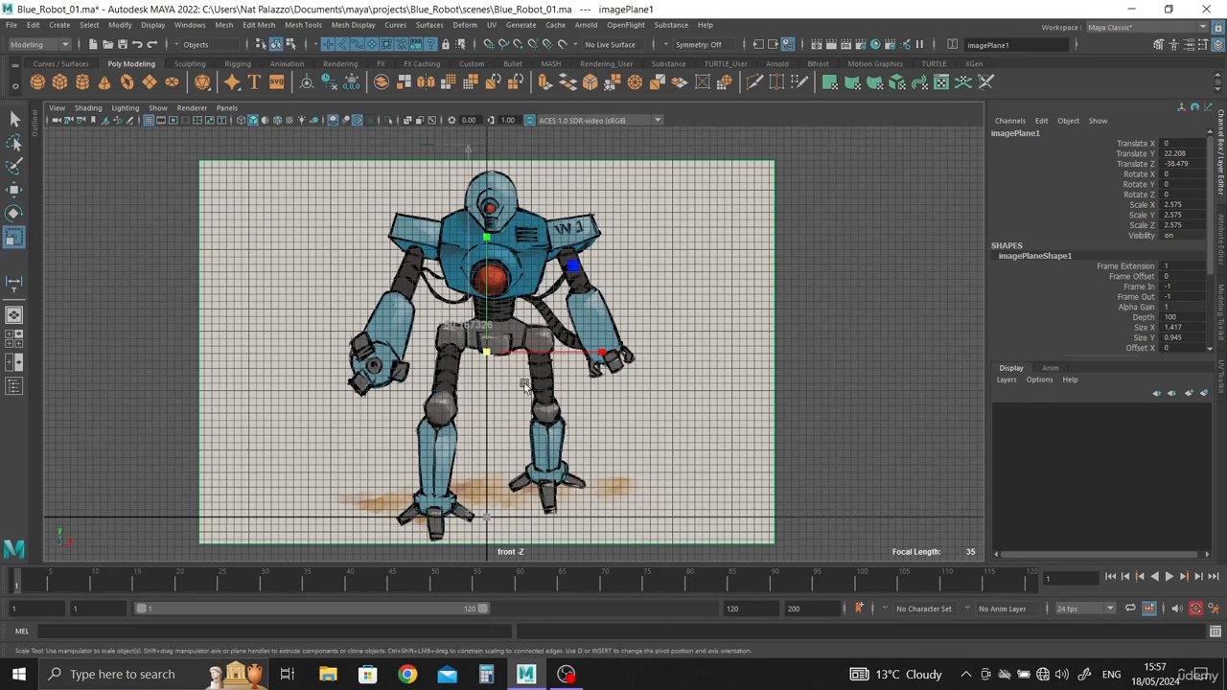
left_click_drag(484, 353, 486, 264)
key("w")
scroll(581, 414, "up", 2)
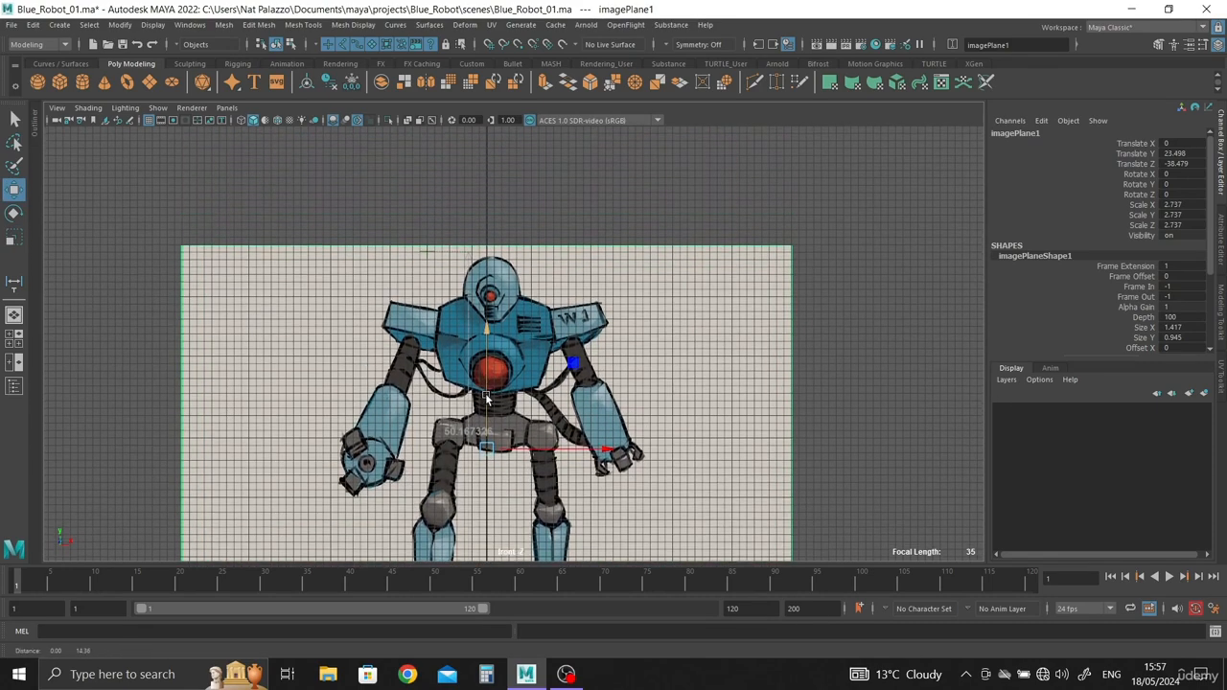
Step: Delete locator1, locator2 and distanceDimension1, leaving the robot image plane and the cube in the scene
scroll(418, 459, "down", 3)
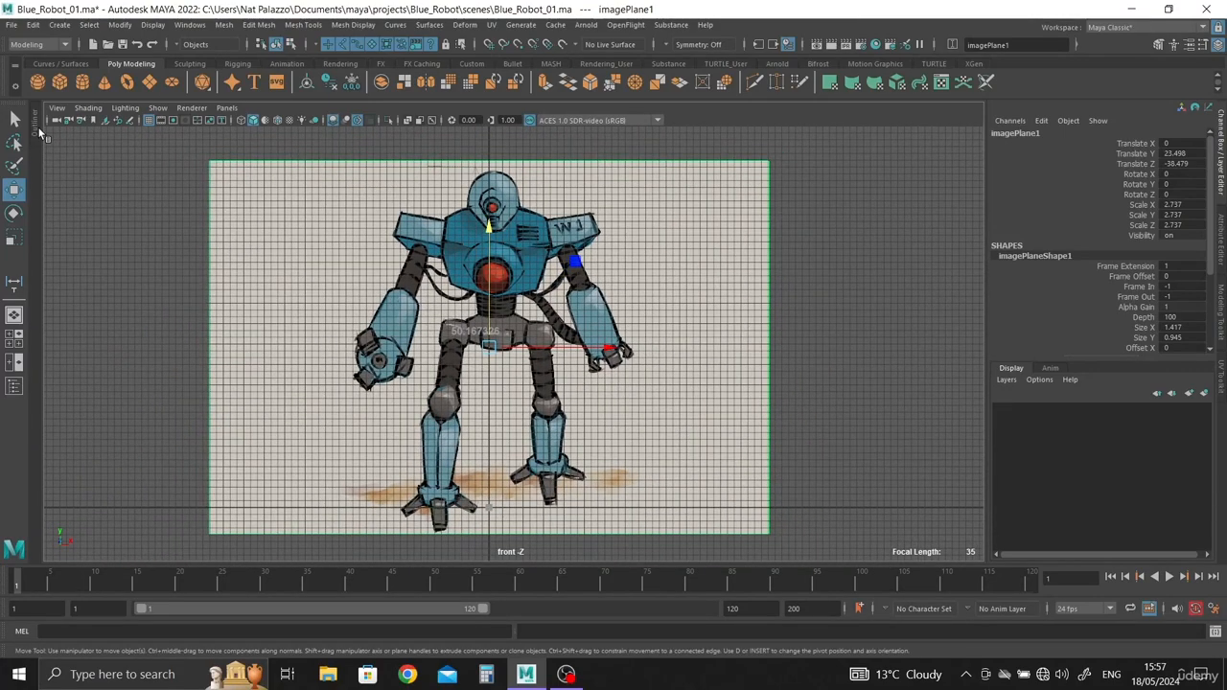
left_click(36, 127)
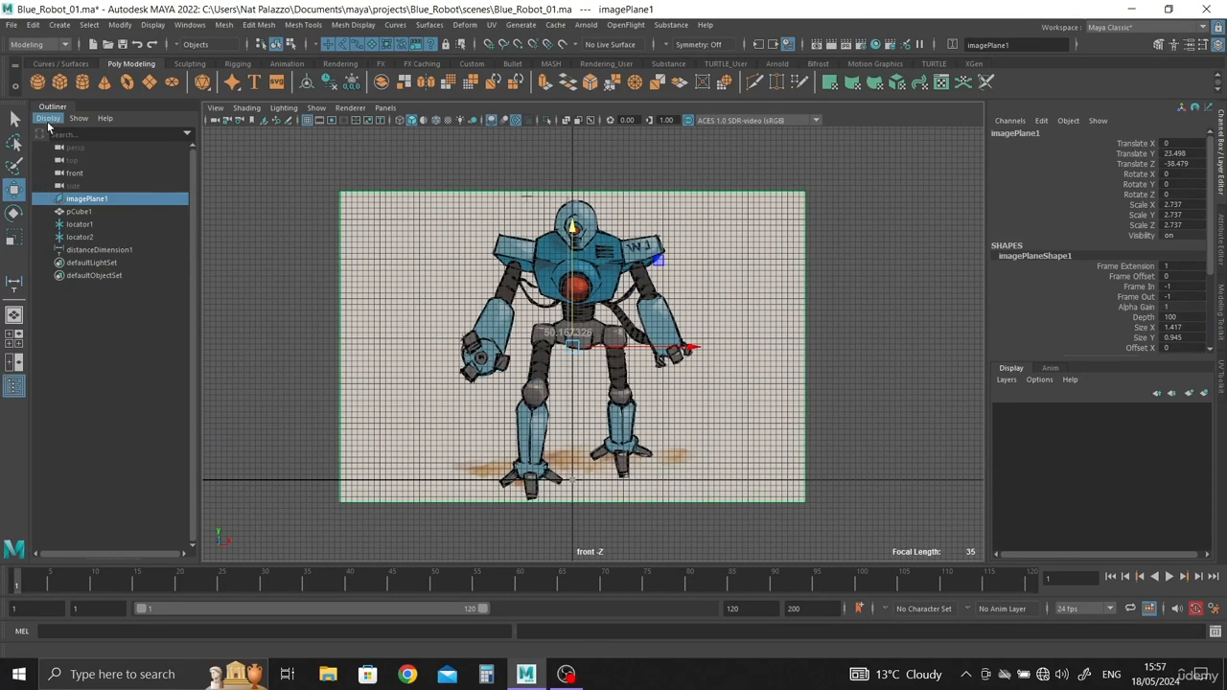
left_click(78, 224)
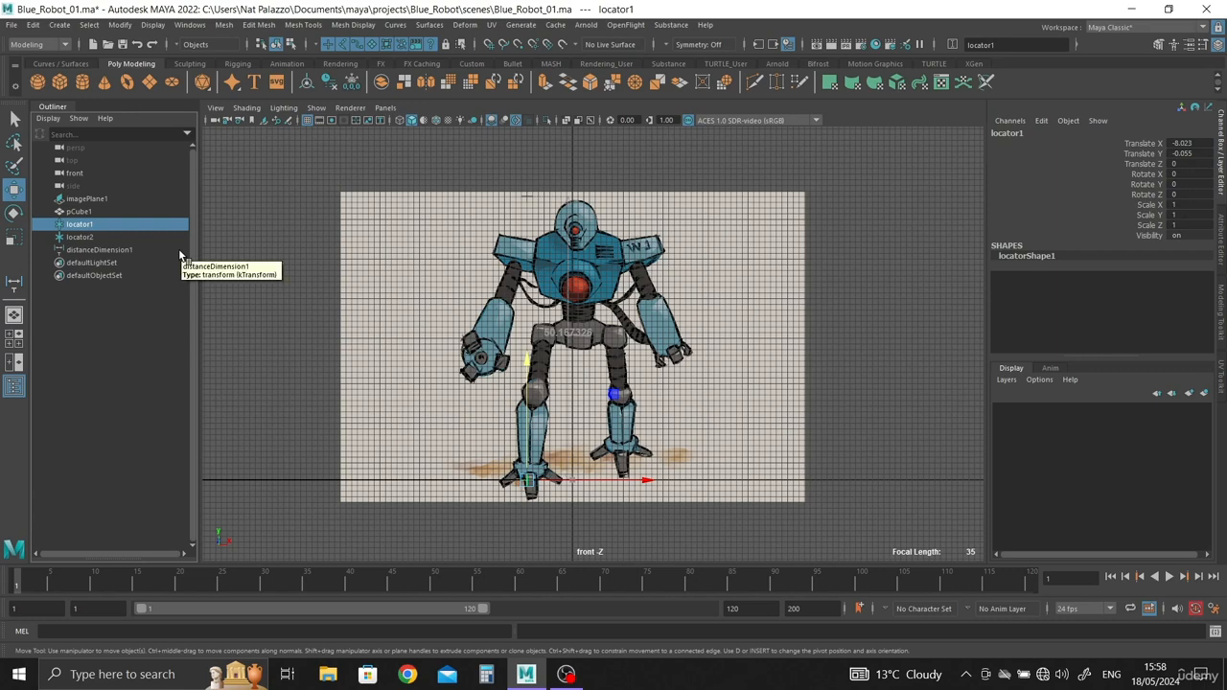
left_click(89, 238, "shift")
left_click(94, 251, "shift")
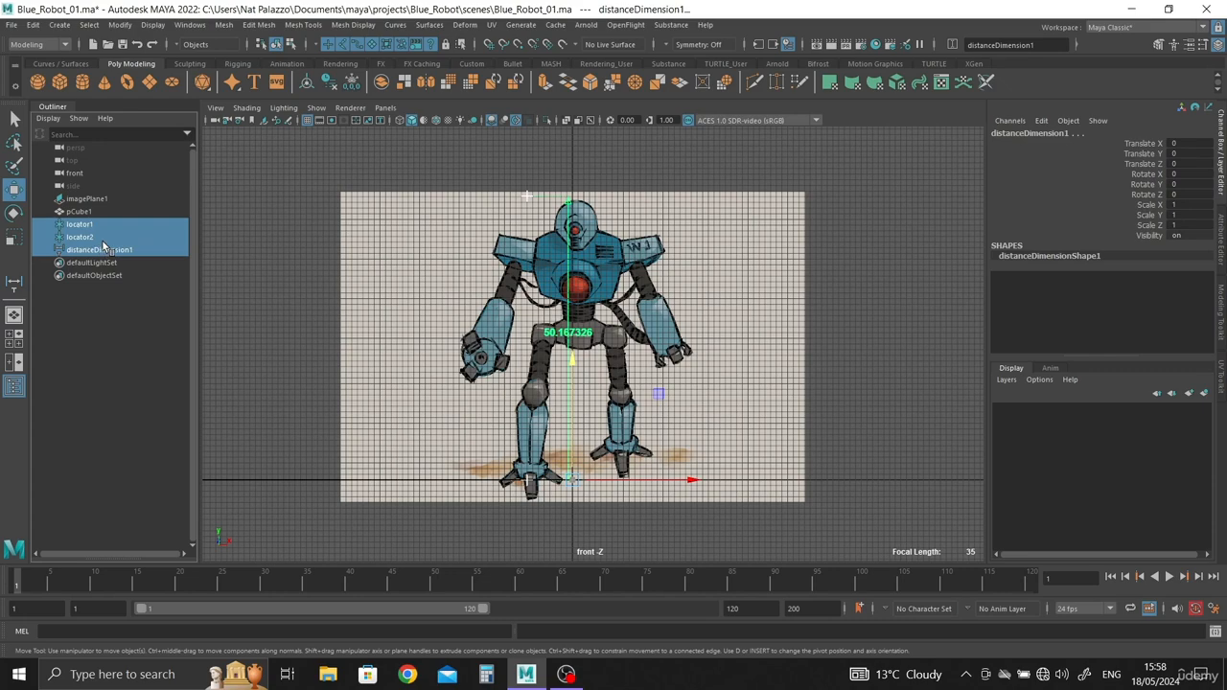
key("Delete")
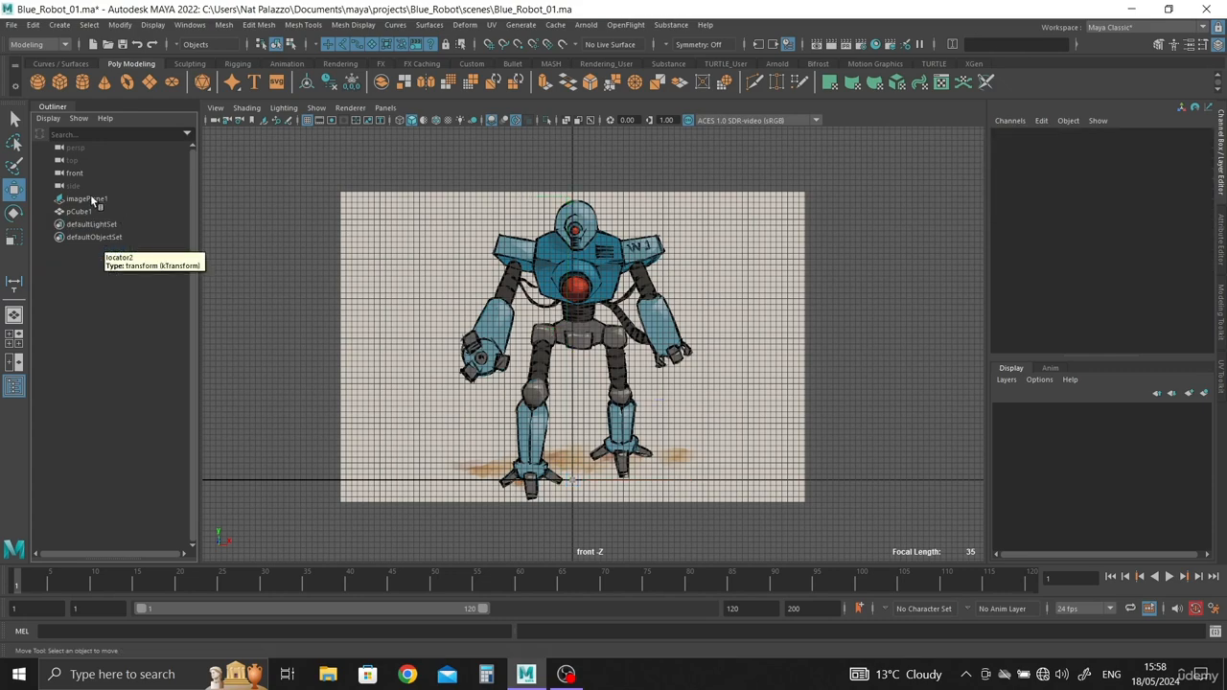
left_click(52, 107)
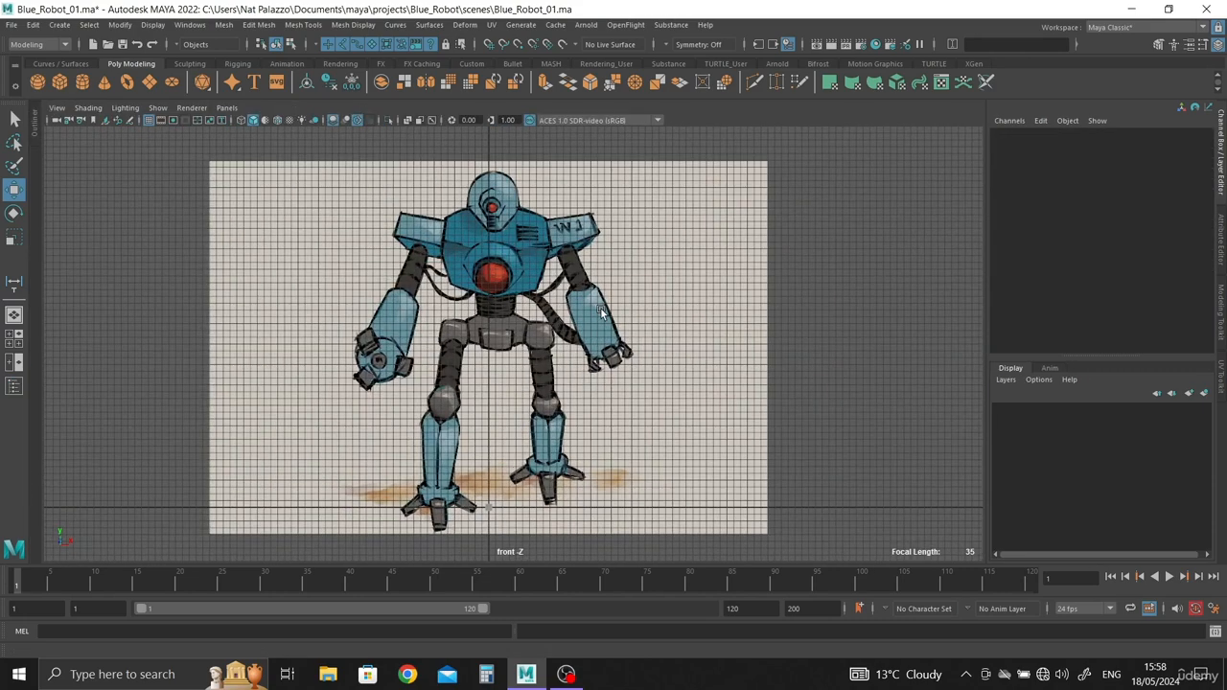
Step: Turn on the display of image planes in the perspective view
key("space")
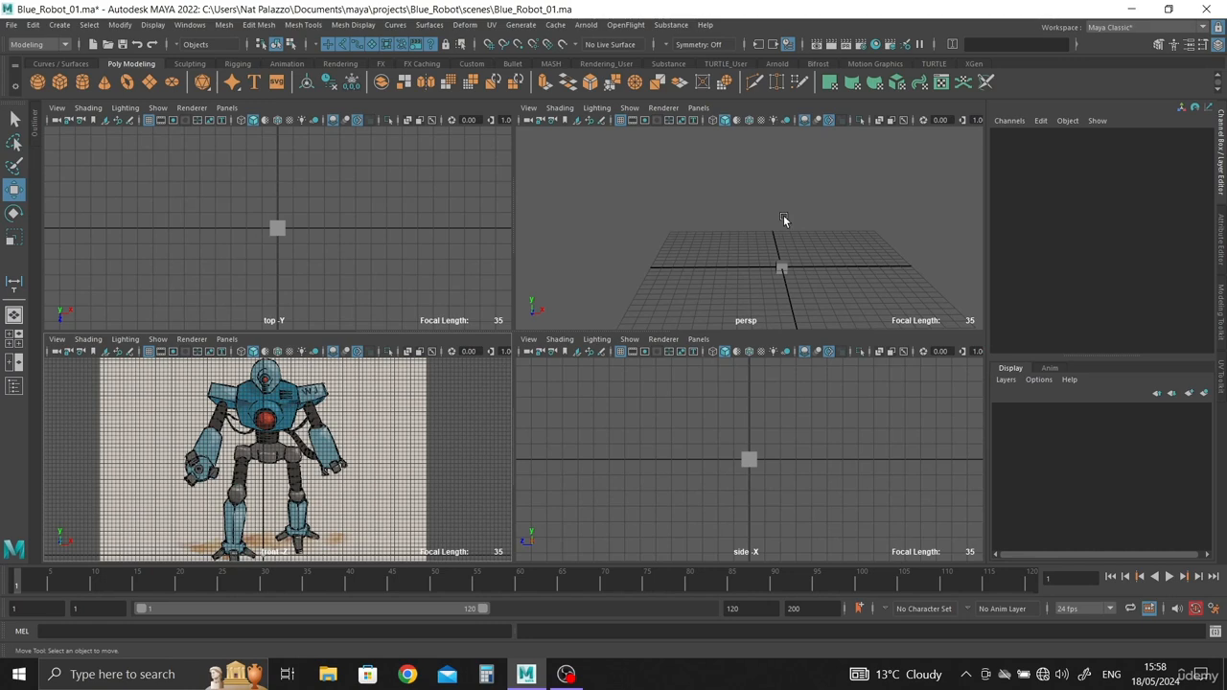
key("space")
left_click(158, 108)
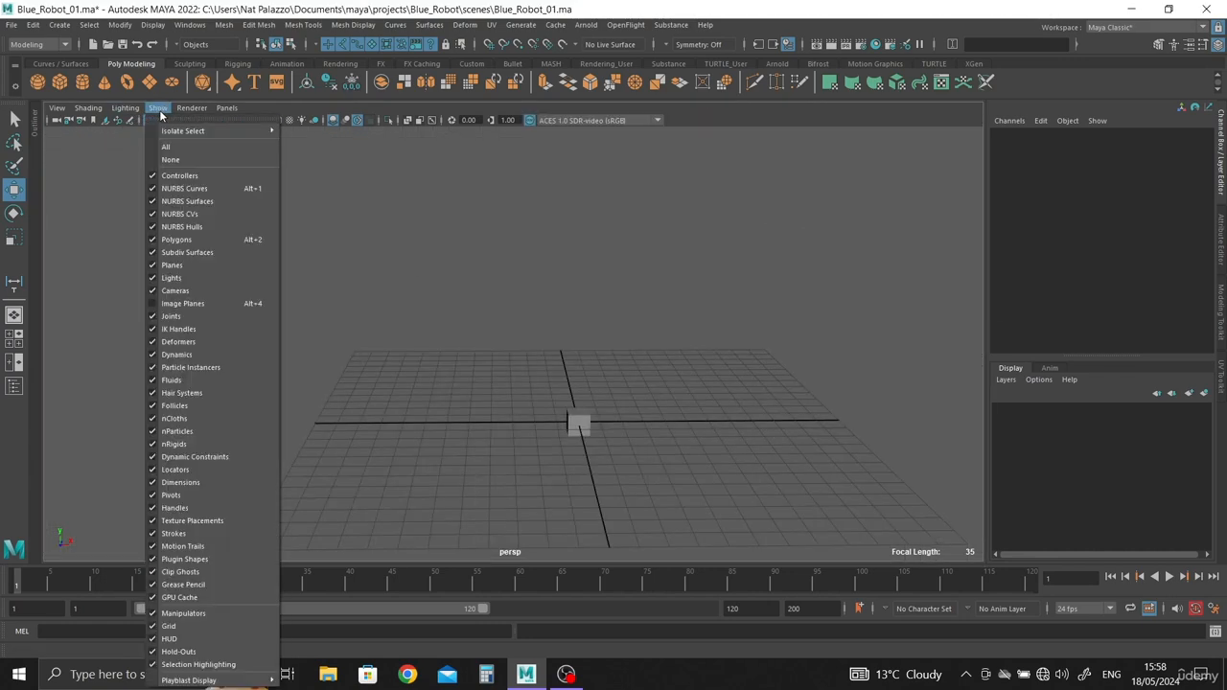
left_click(187, 306)
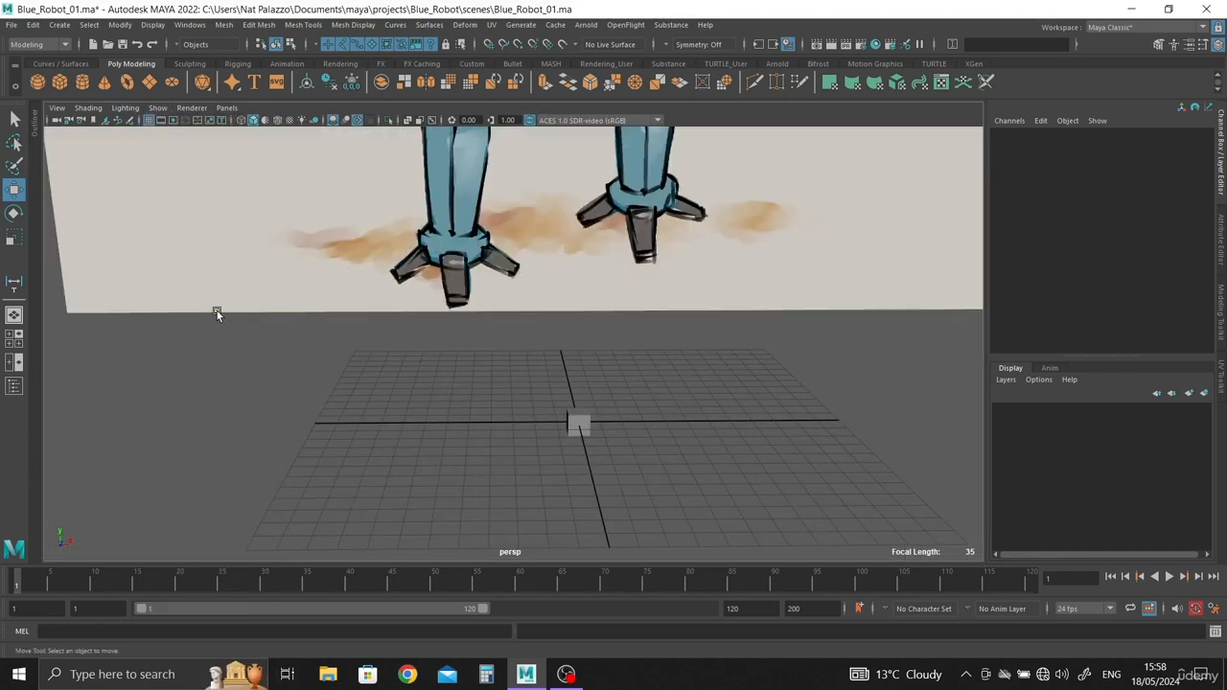
Step: Check the robot image plane's placement behind the grid in perspective and save the scene
scroll(356, 230, "down", 8)
middle_click_drag(356, 230, 358, 349, "alt")
scroll(357, 335, "down", 2)
left_click_drag(358, 280, 670, 340, "alt")
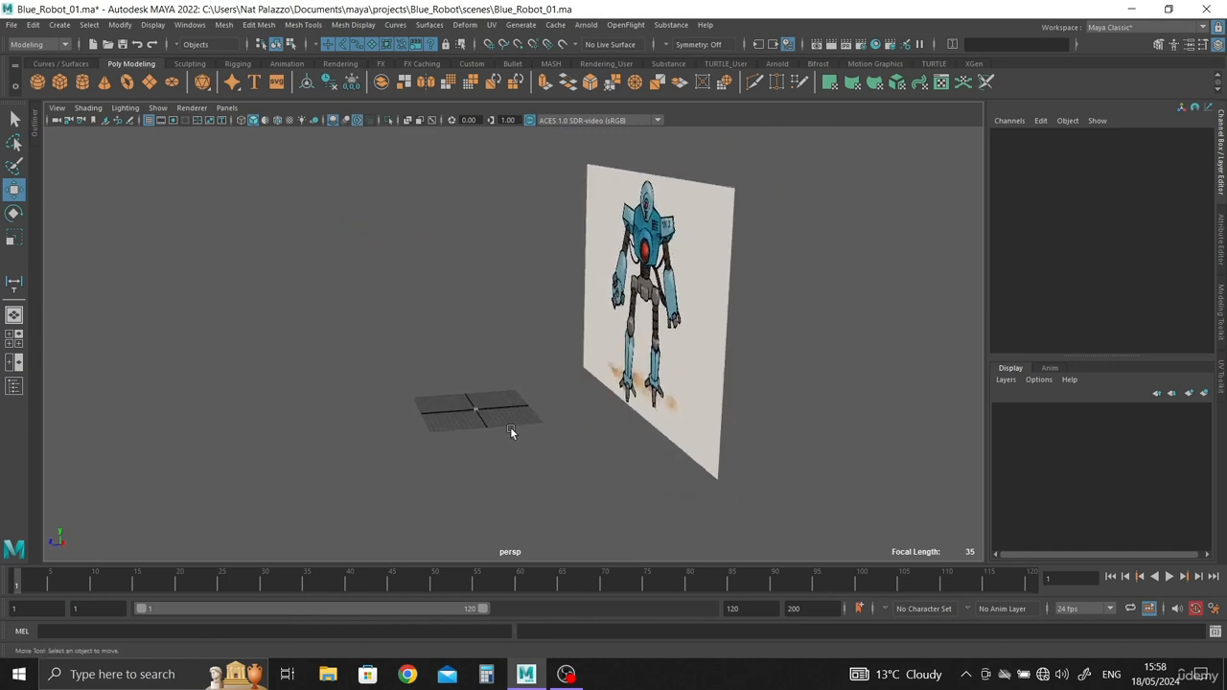
mouse_move(512, 430)
left_mouse_down("alt")
mouse_move(745, 419)
mouse_move(515, 408)
left_mouse_up("alt")
scroll(565, 487, "up", 3)
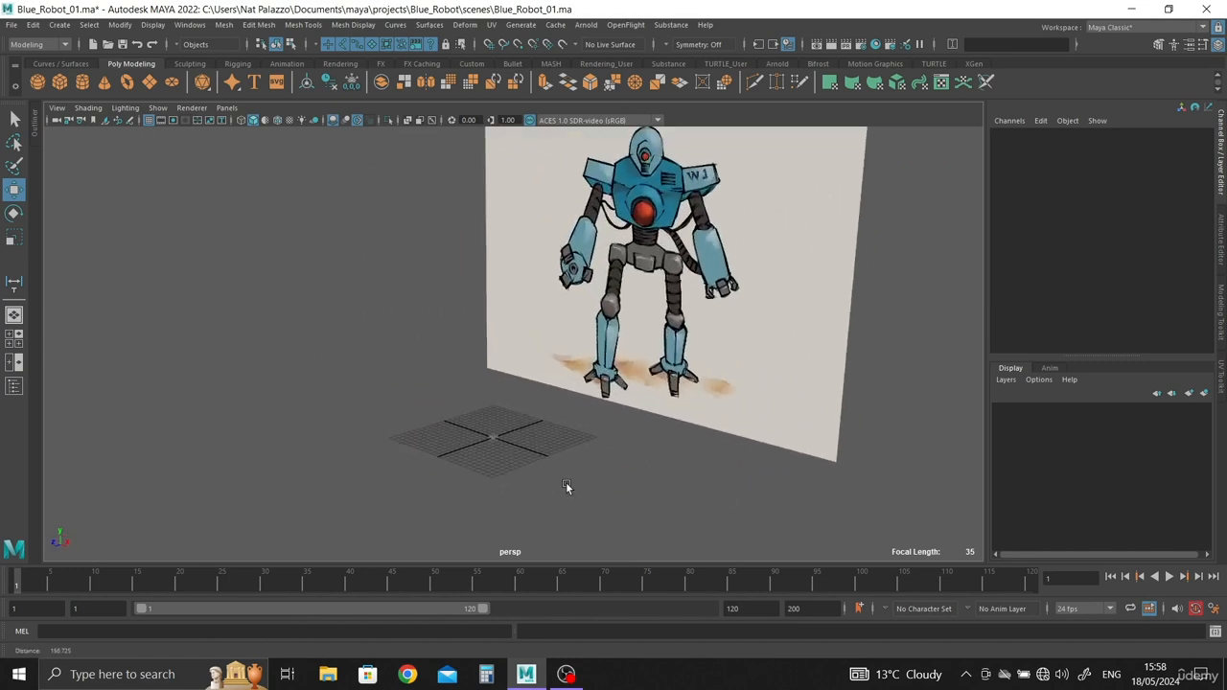
left_click_drag(567, 489, 655, 508, "alt")
key("ctrl+s")
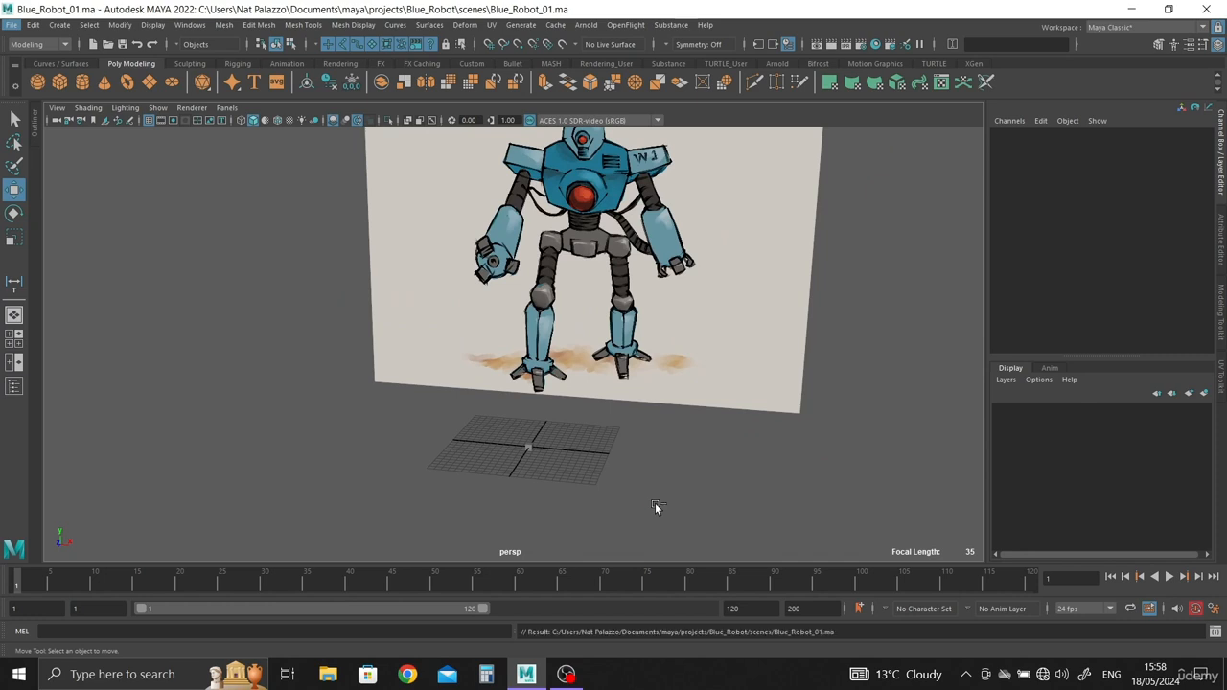
Step: Delete the small reference cube at the centre of the grid
left_click_drag(624, 480, 593, 390, "alt")
scroll(593, 389, "up", 5)
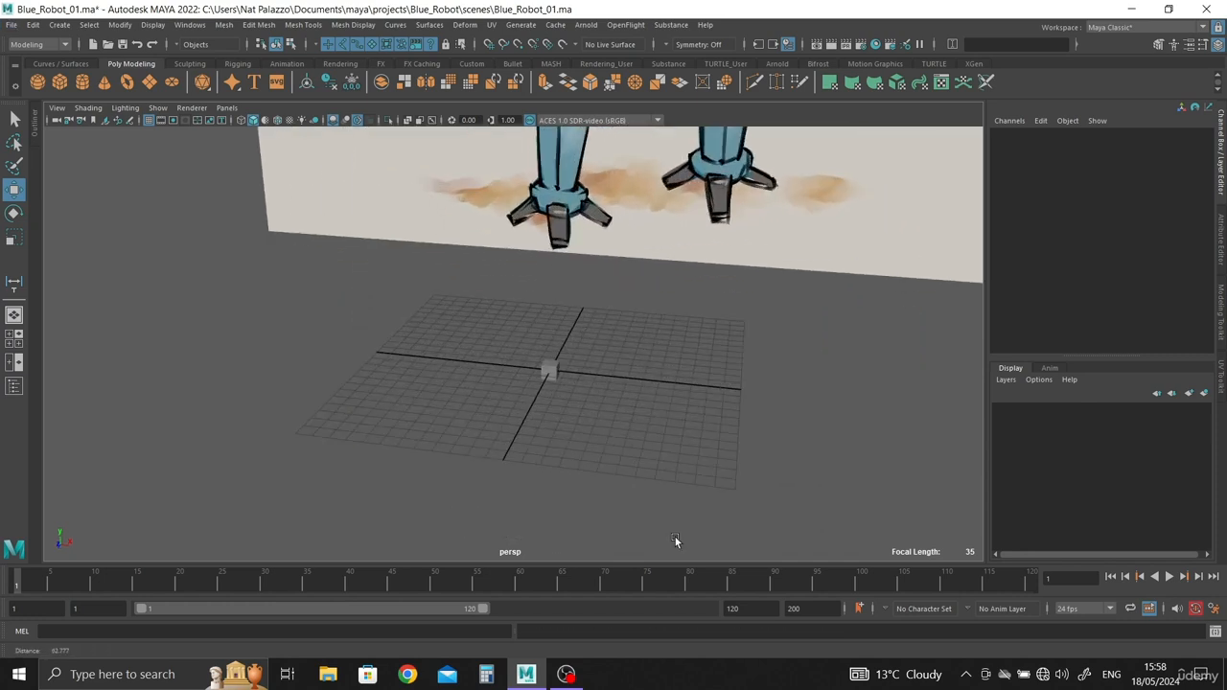
left_click(563, 376)
key("Delete")
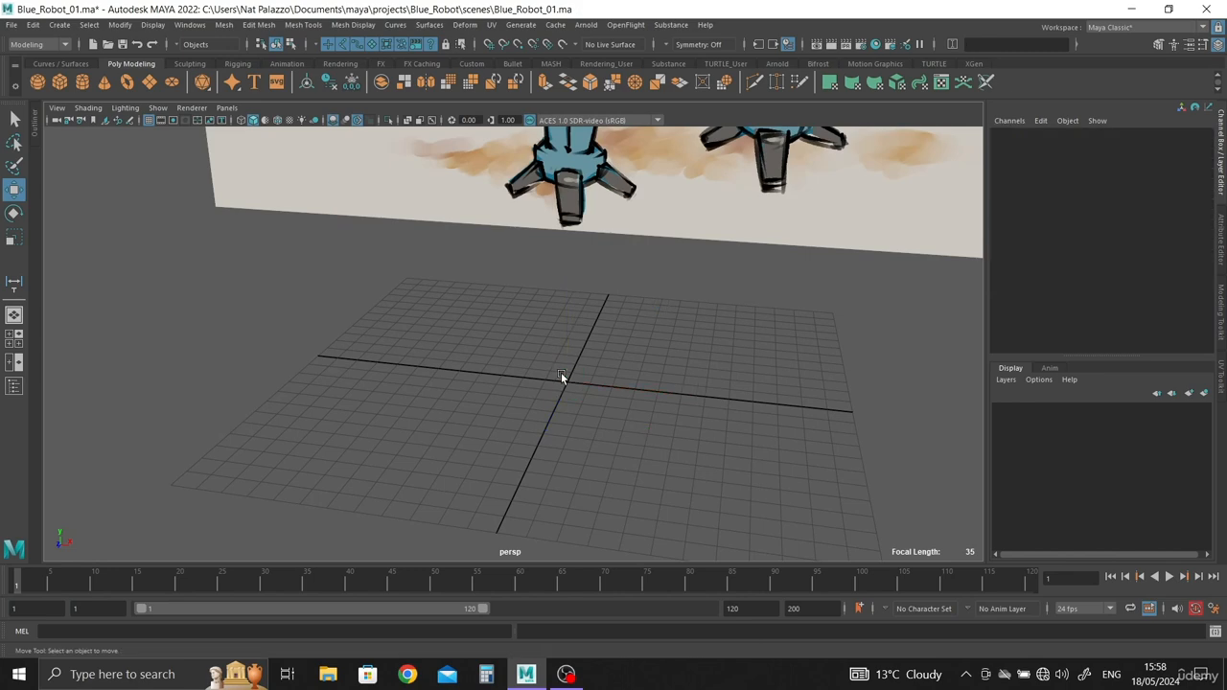
left_click_drag(629, 364, 450, 355, "alt")
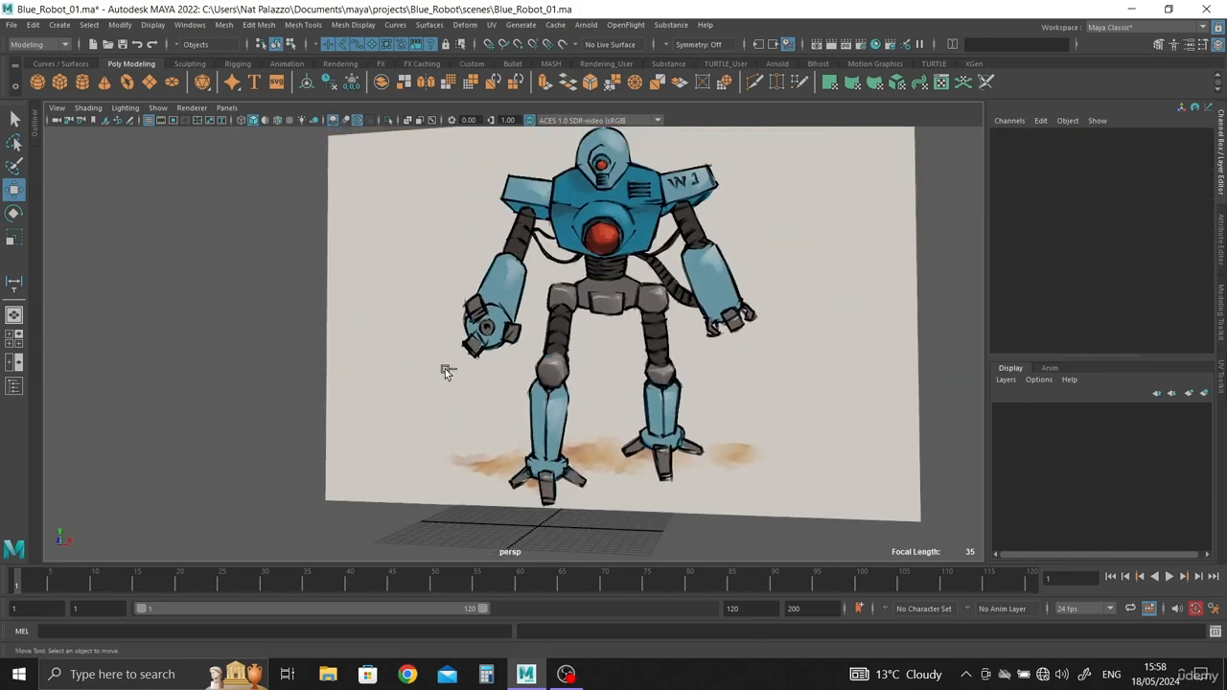
scroll(613, 455, "down", 3)
left_click_drag(611, 437, 626, 437, "alt")
right_click_drag(627, 437, 654, 460, "alt")
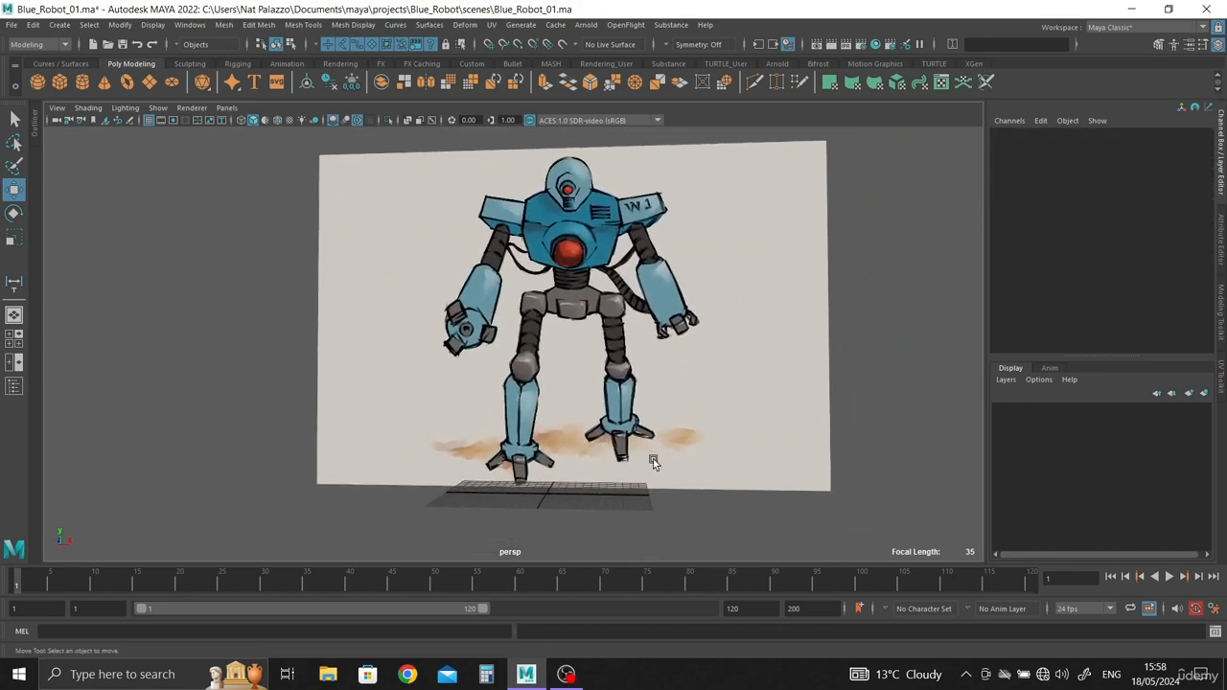
middle_click_drag(653, 460, 645, 477, "alt")
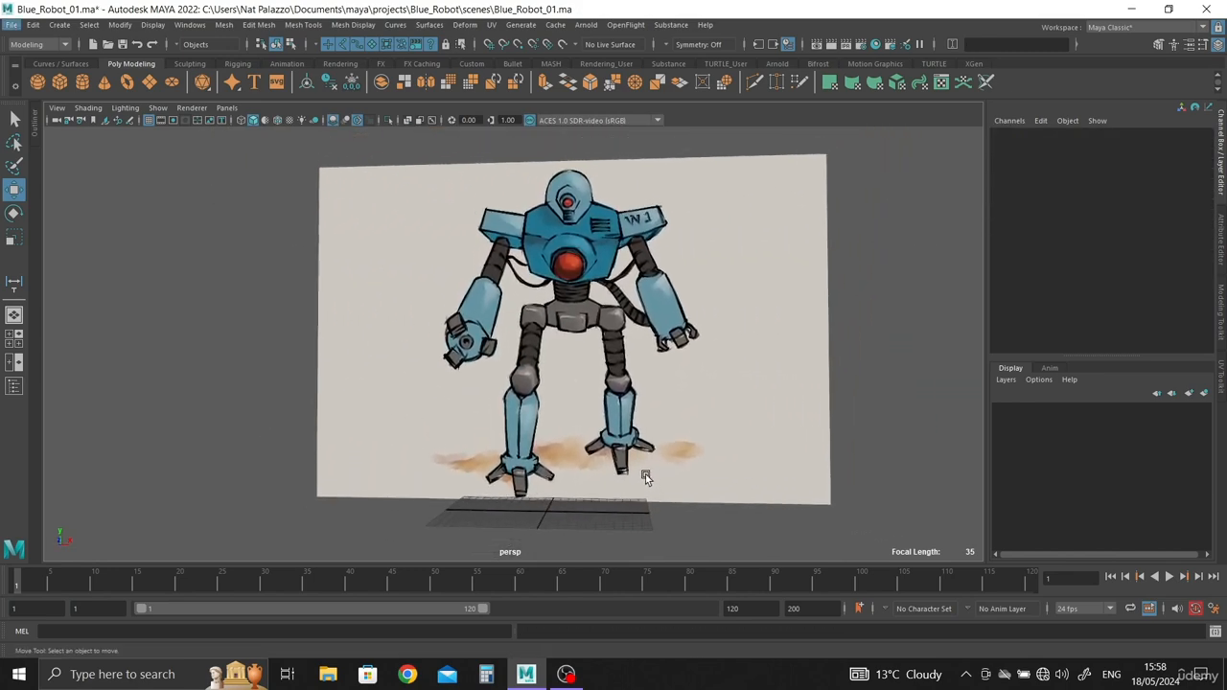